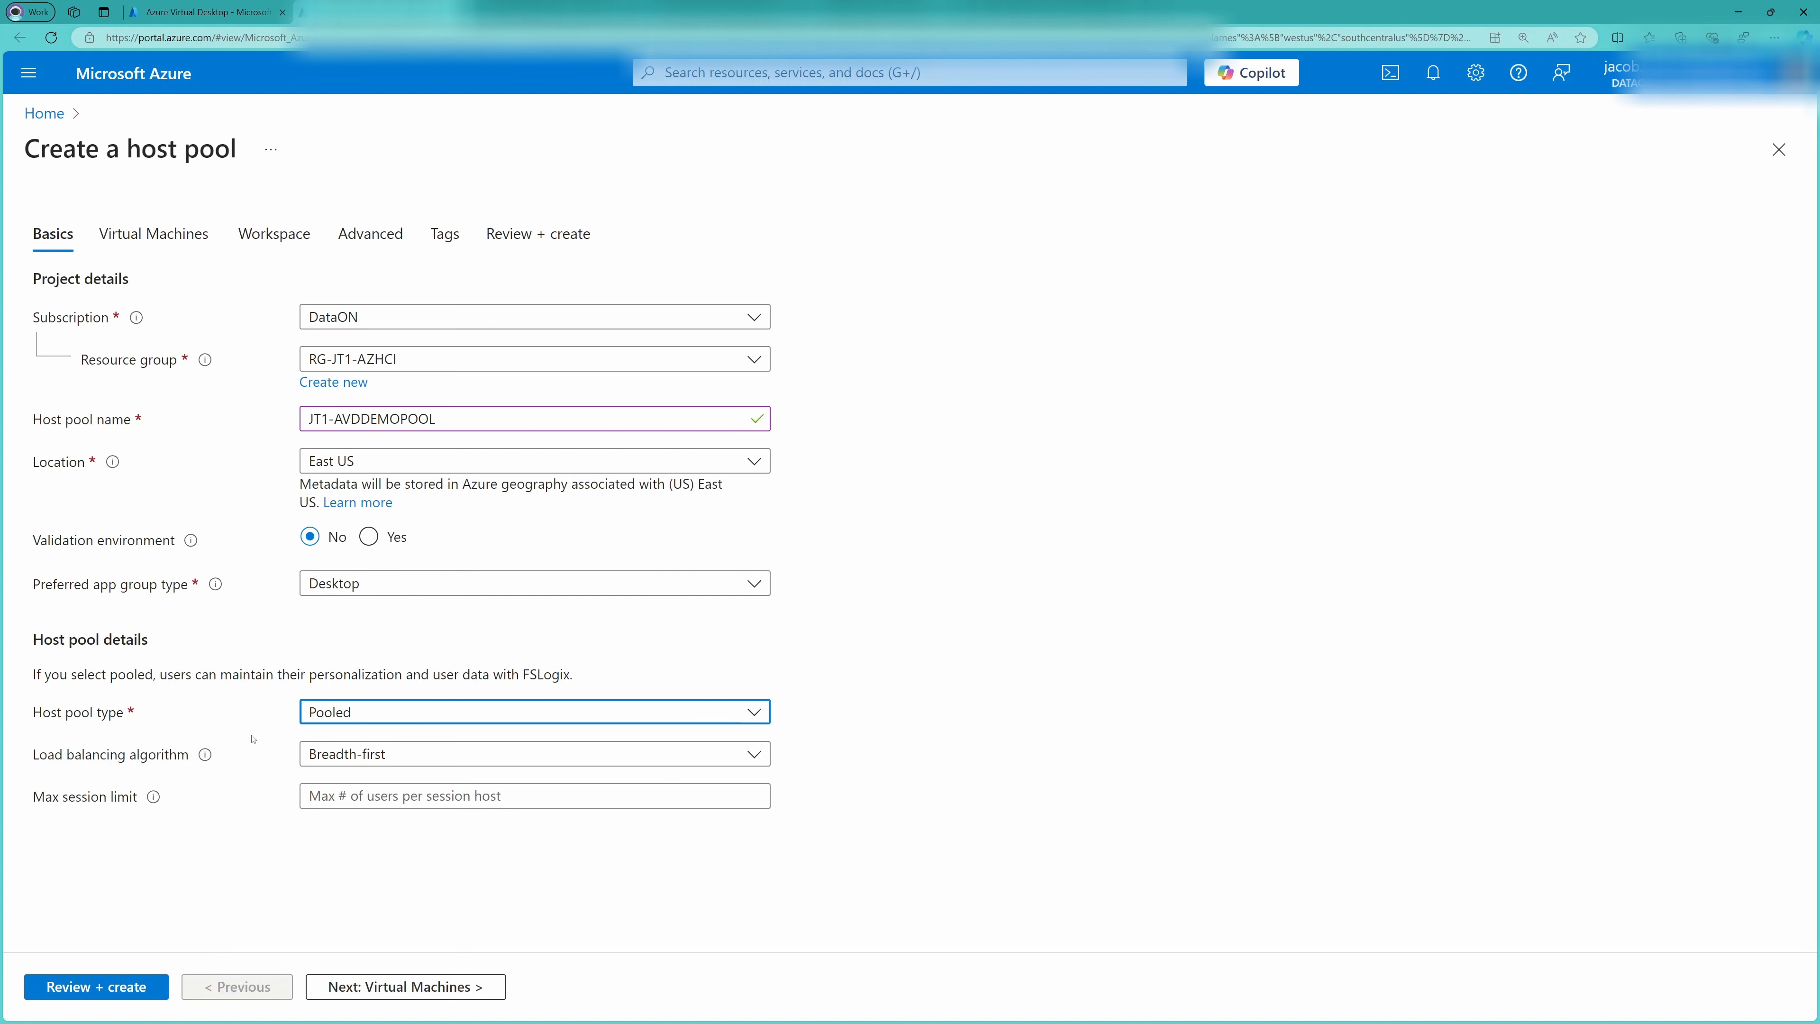
# Try the Depth-first load balancing algorithm for the host pool, and set it back to Breadth-first
pyautogui.click(428, 762)
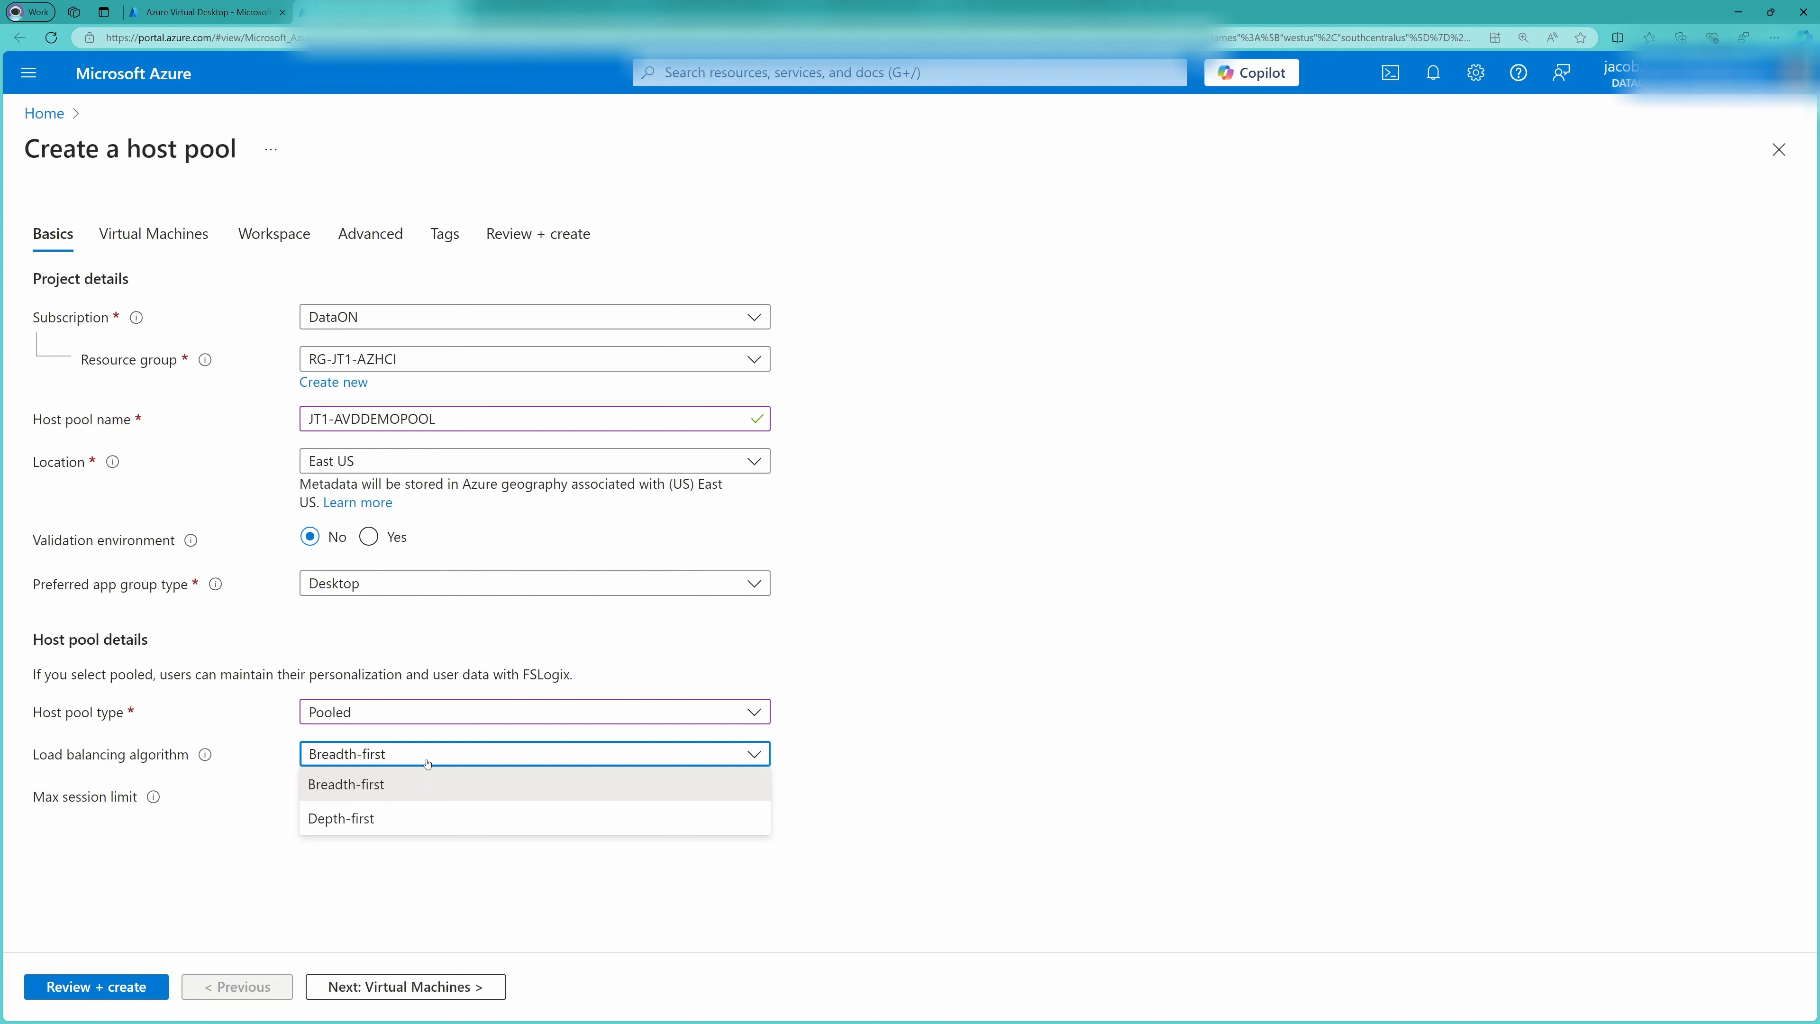
pyautogui.click(422, 820)
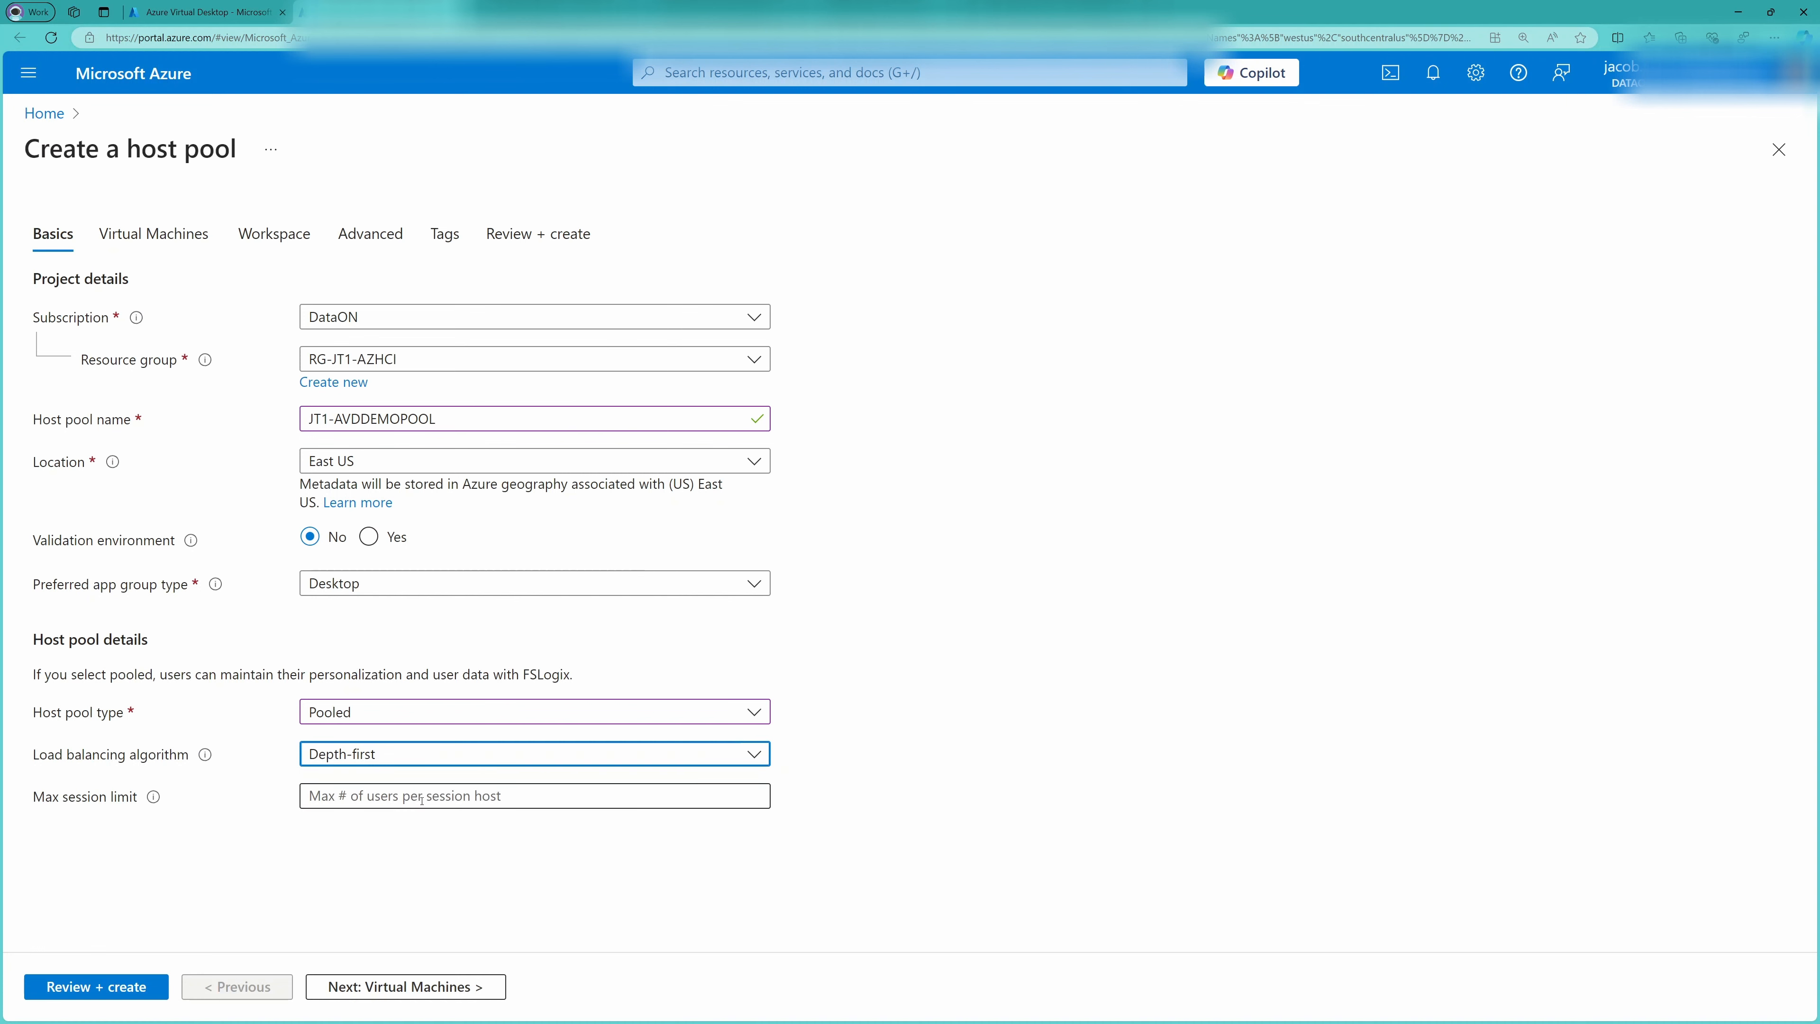
pyautogui.click(422, 800)
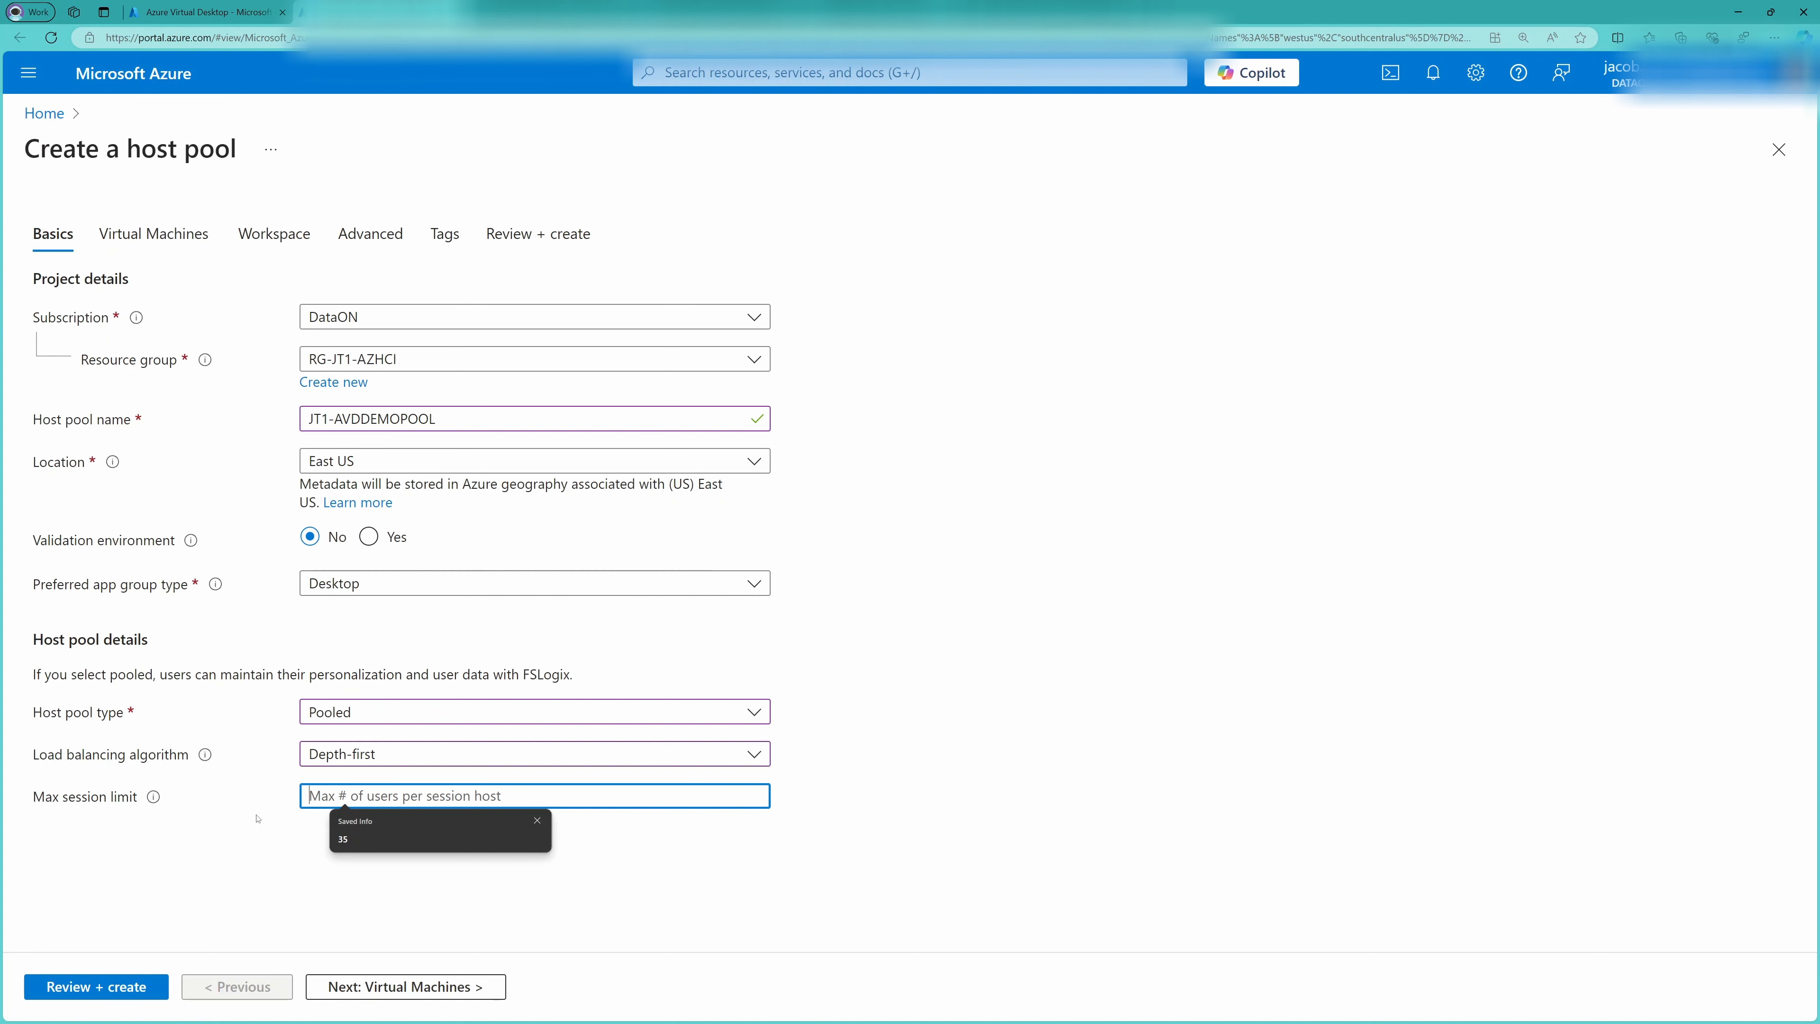
pyautogui.click(356, 758)
pyautogui.click(340, 783)
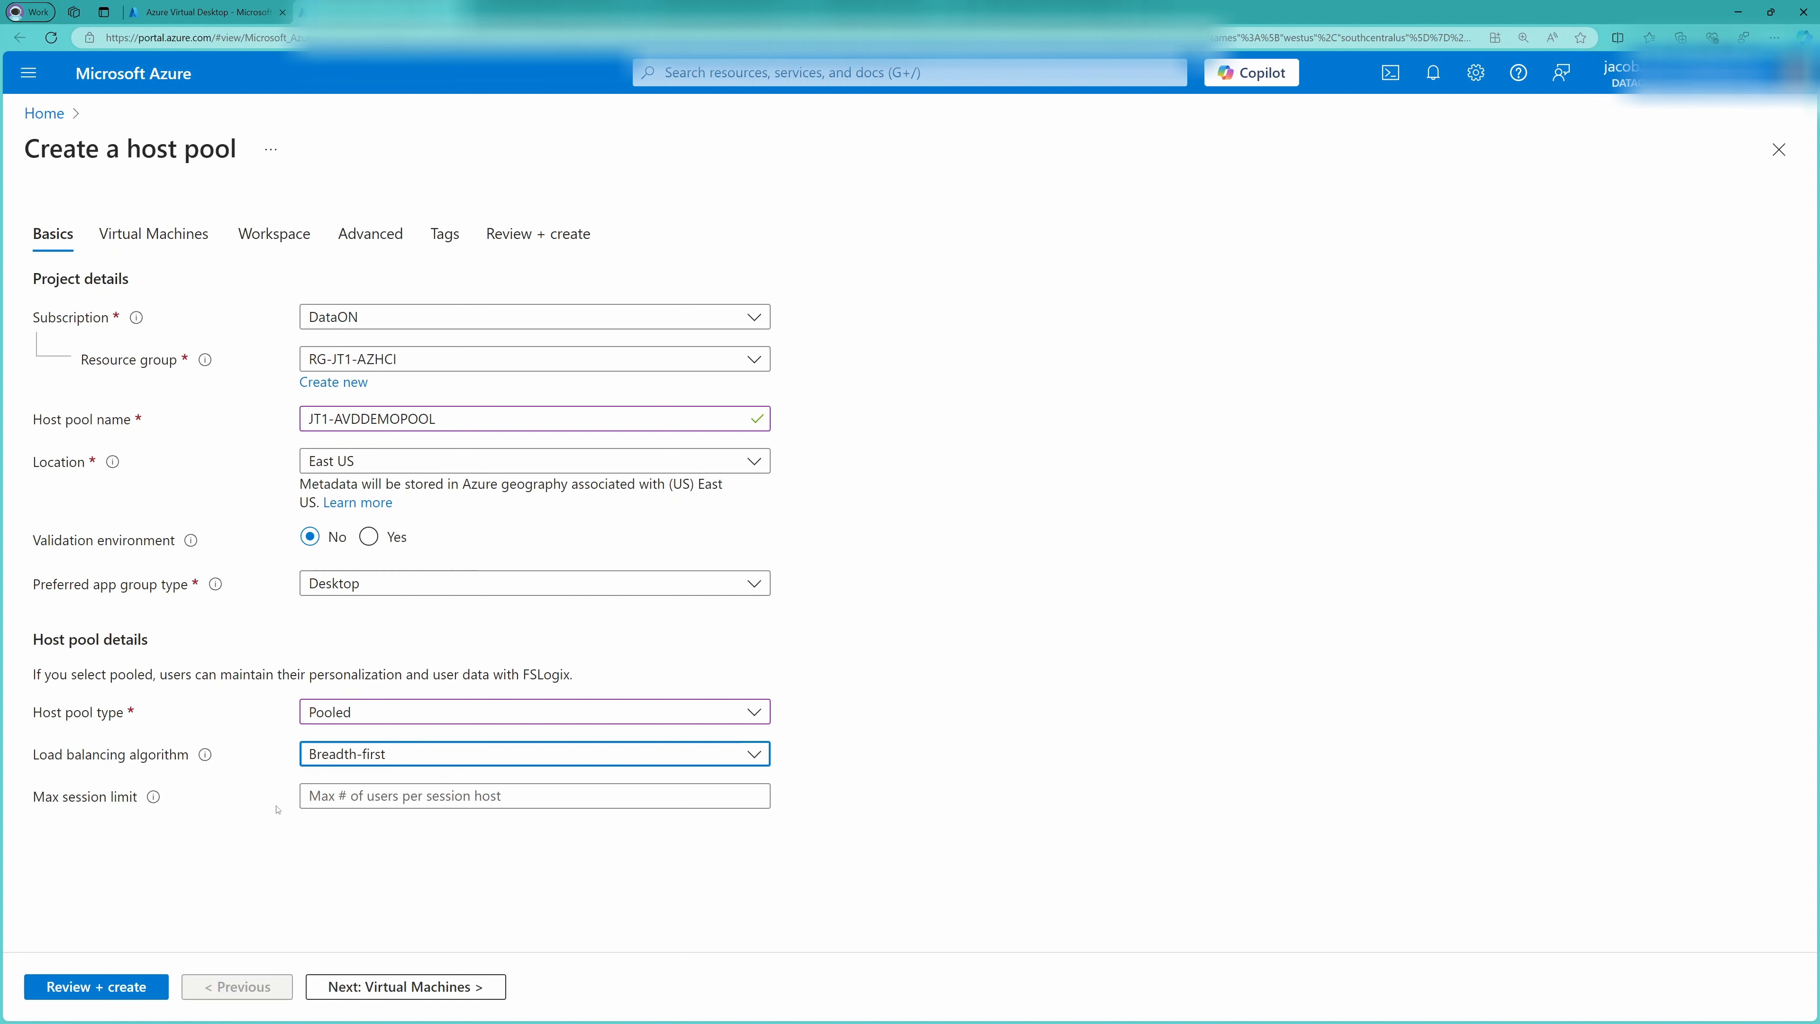
# Set the host pool's max session limit to 16 and continue to the virtual machine settings
pyautogui.click(375, 798)
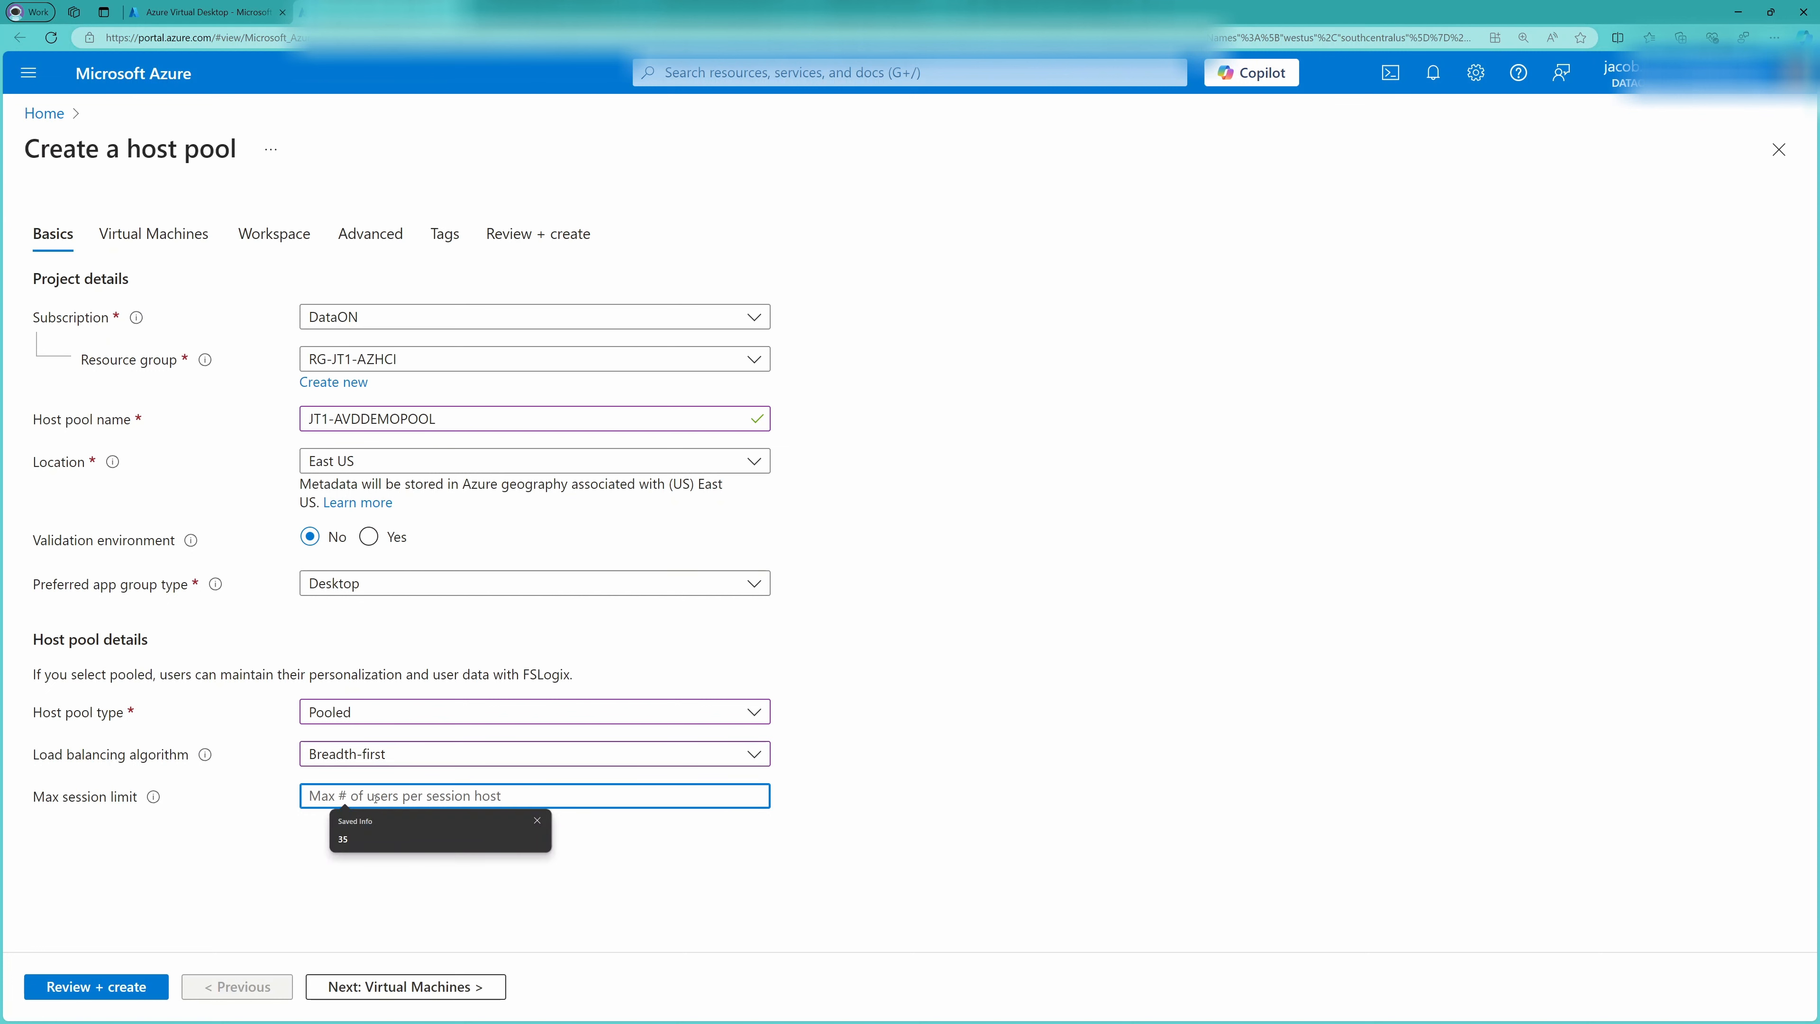
pyautogui.write('16')
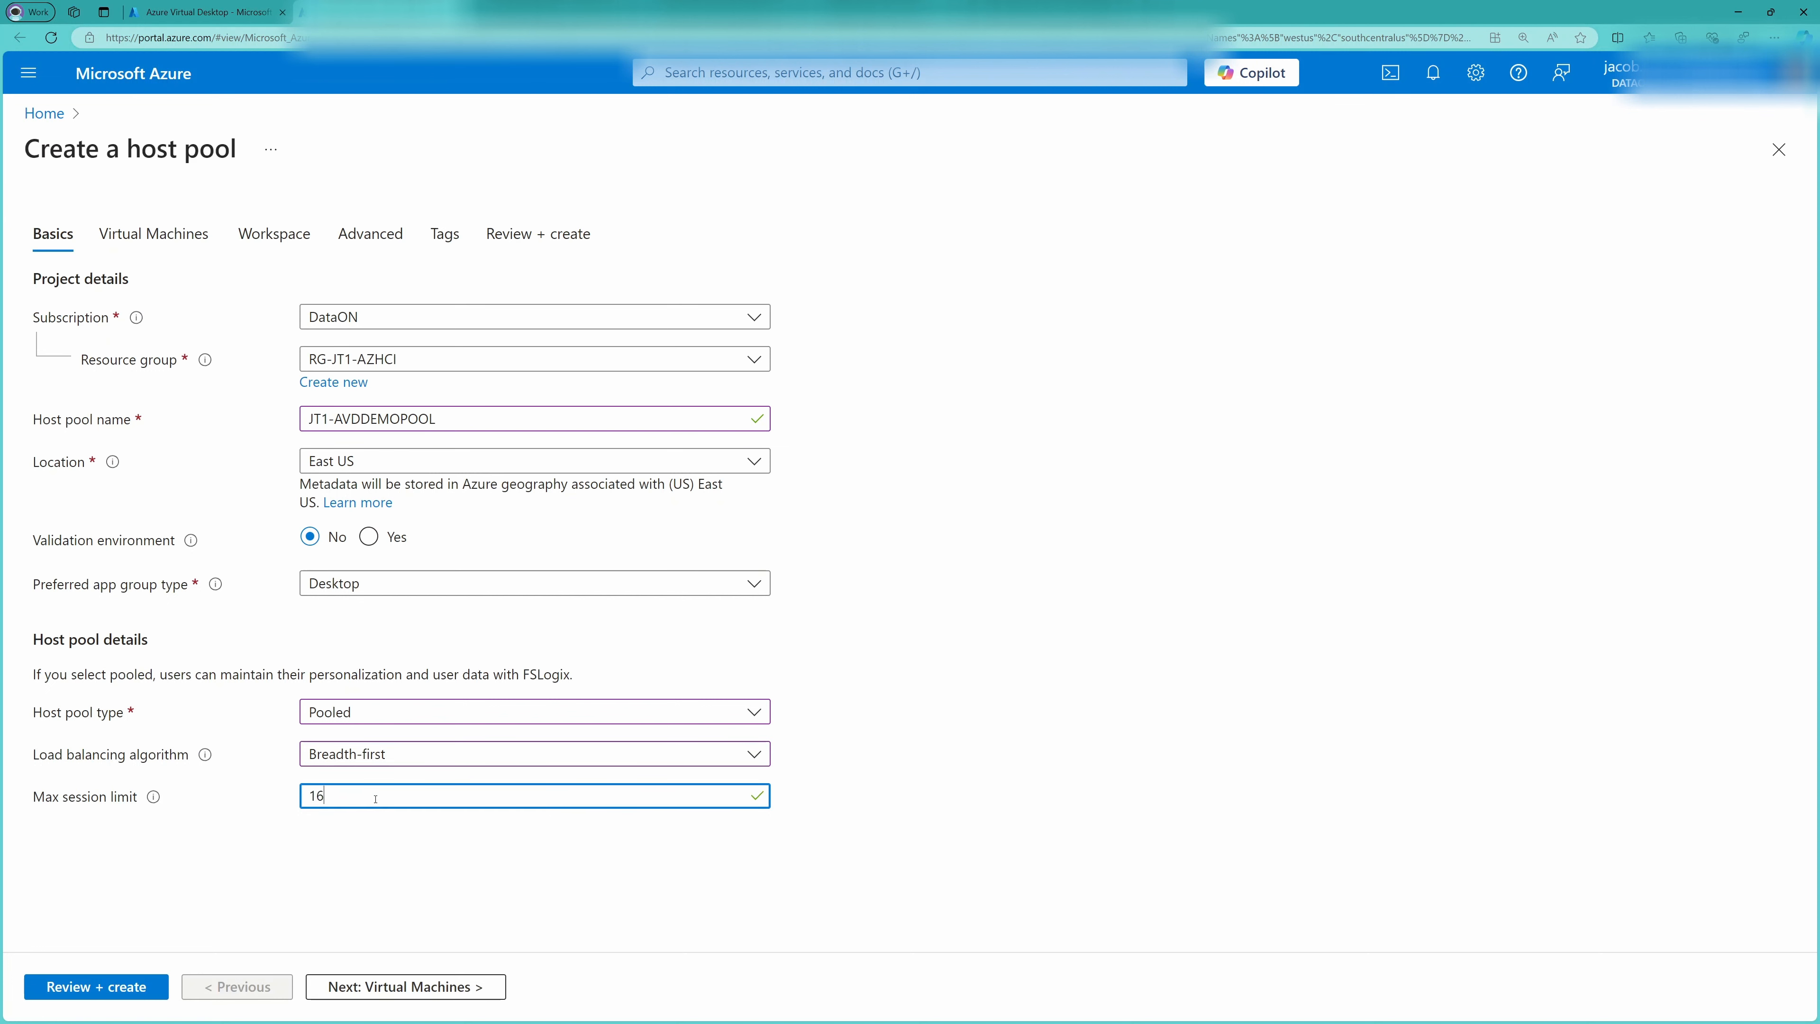
pyautogui.click(380, 887)
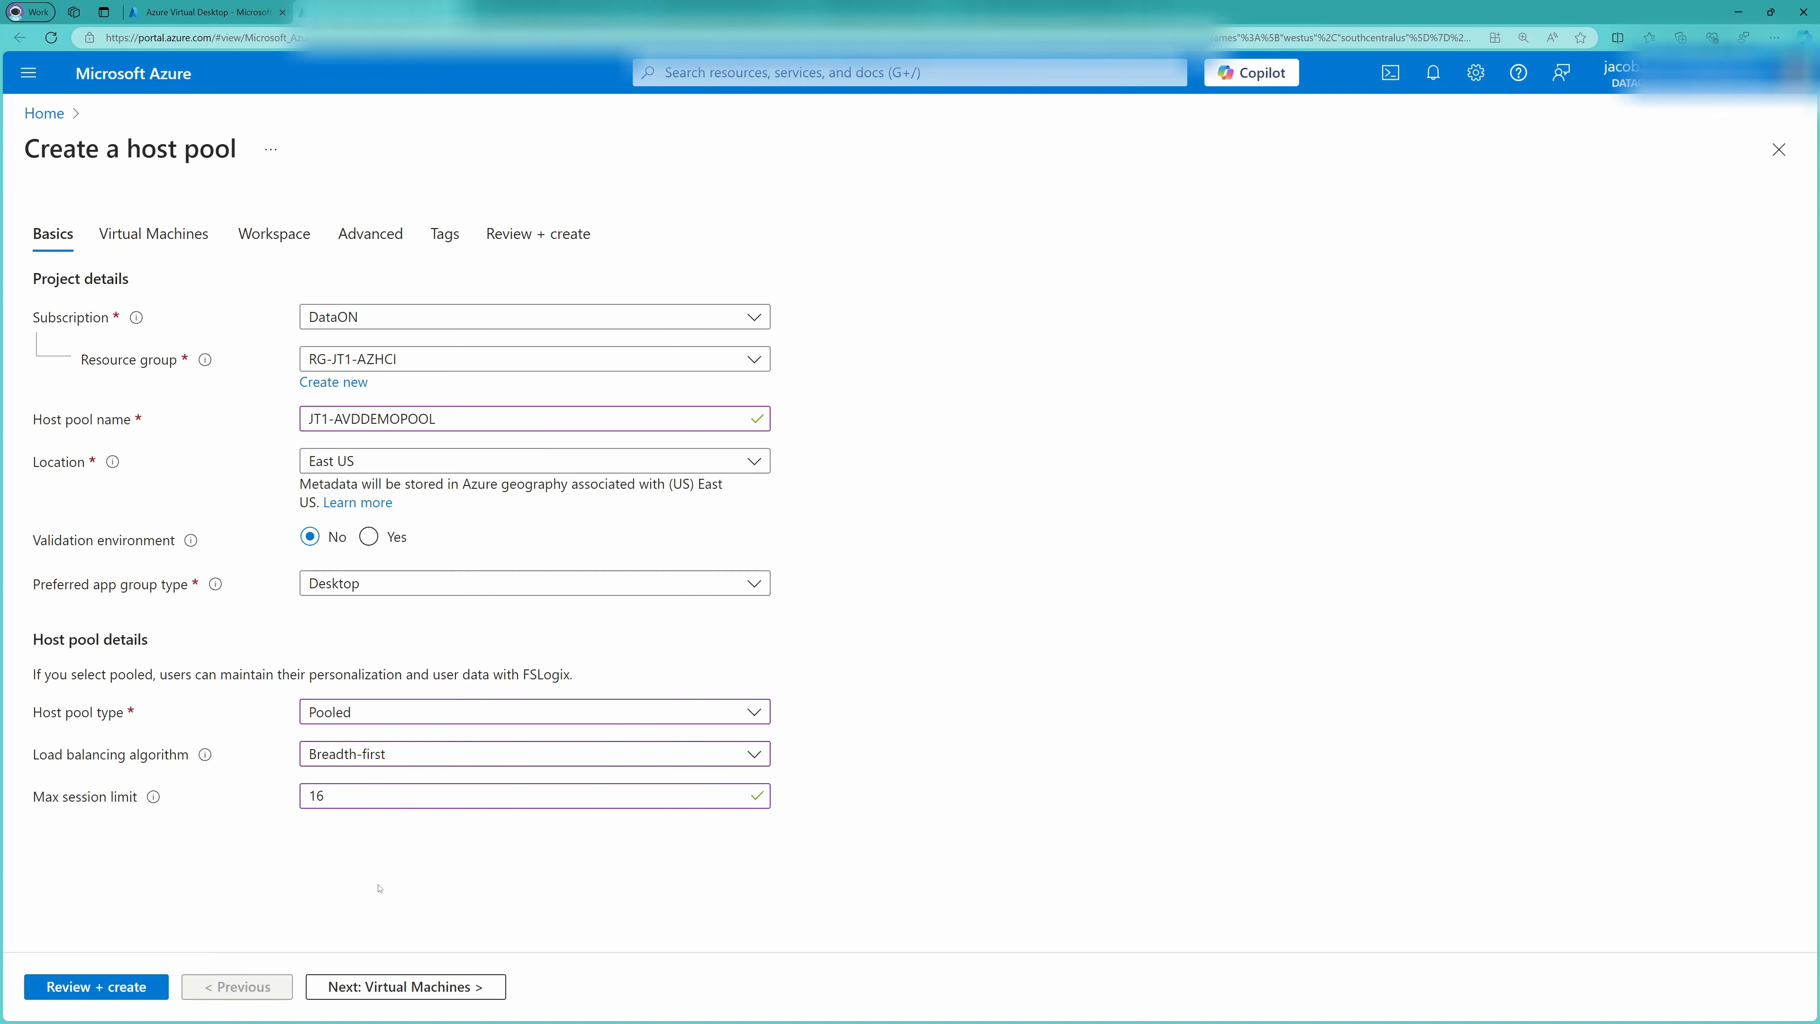
pyautogui.click(385, 987)
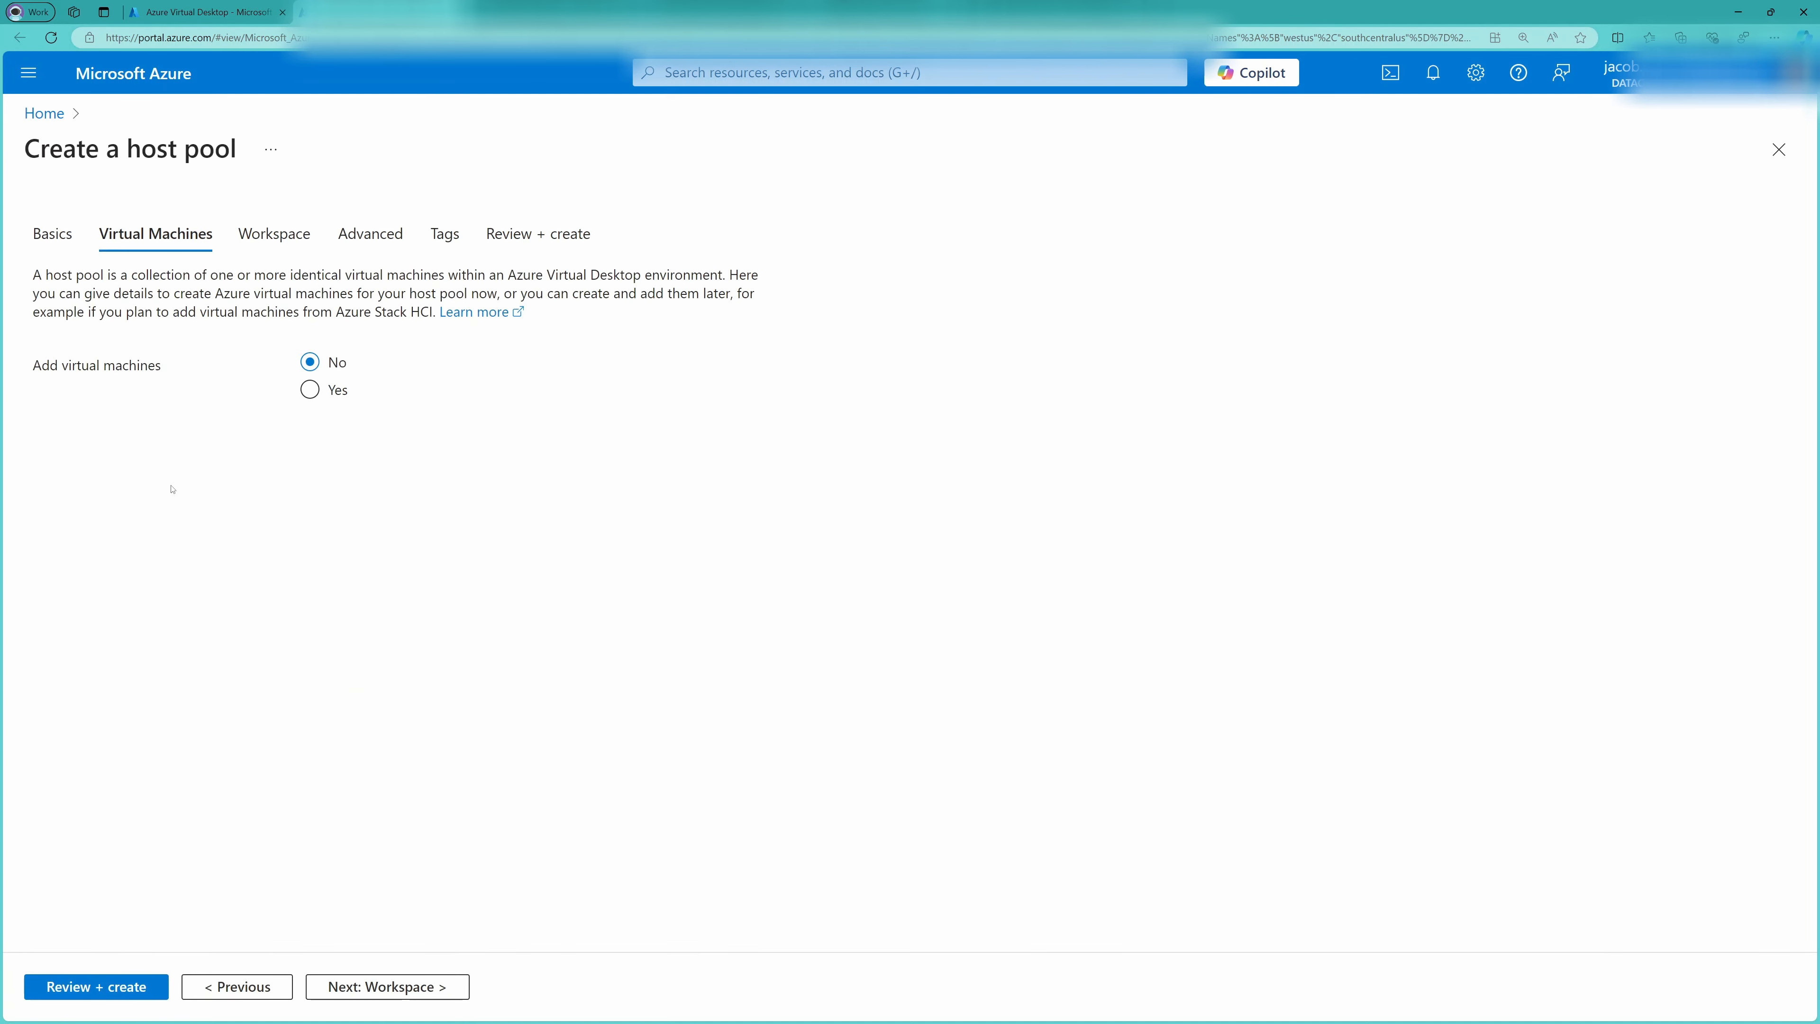
# Choose to add virtual machines to the host pool, using the Azure Stack HCI virtual machine type
pyautogui.click(307, 389)
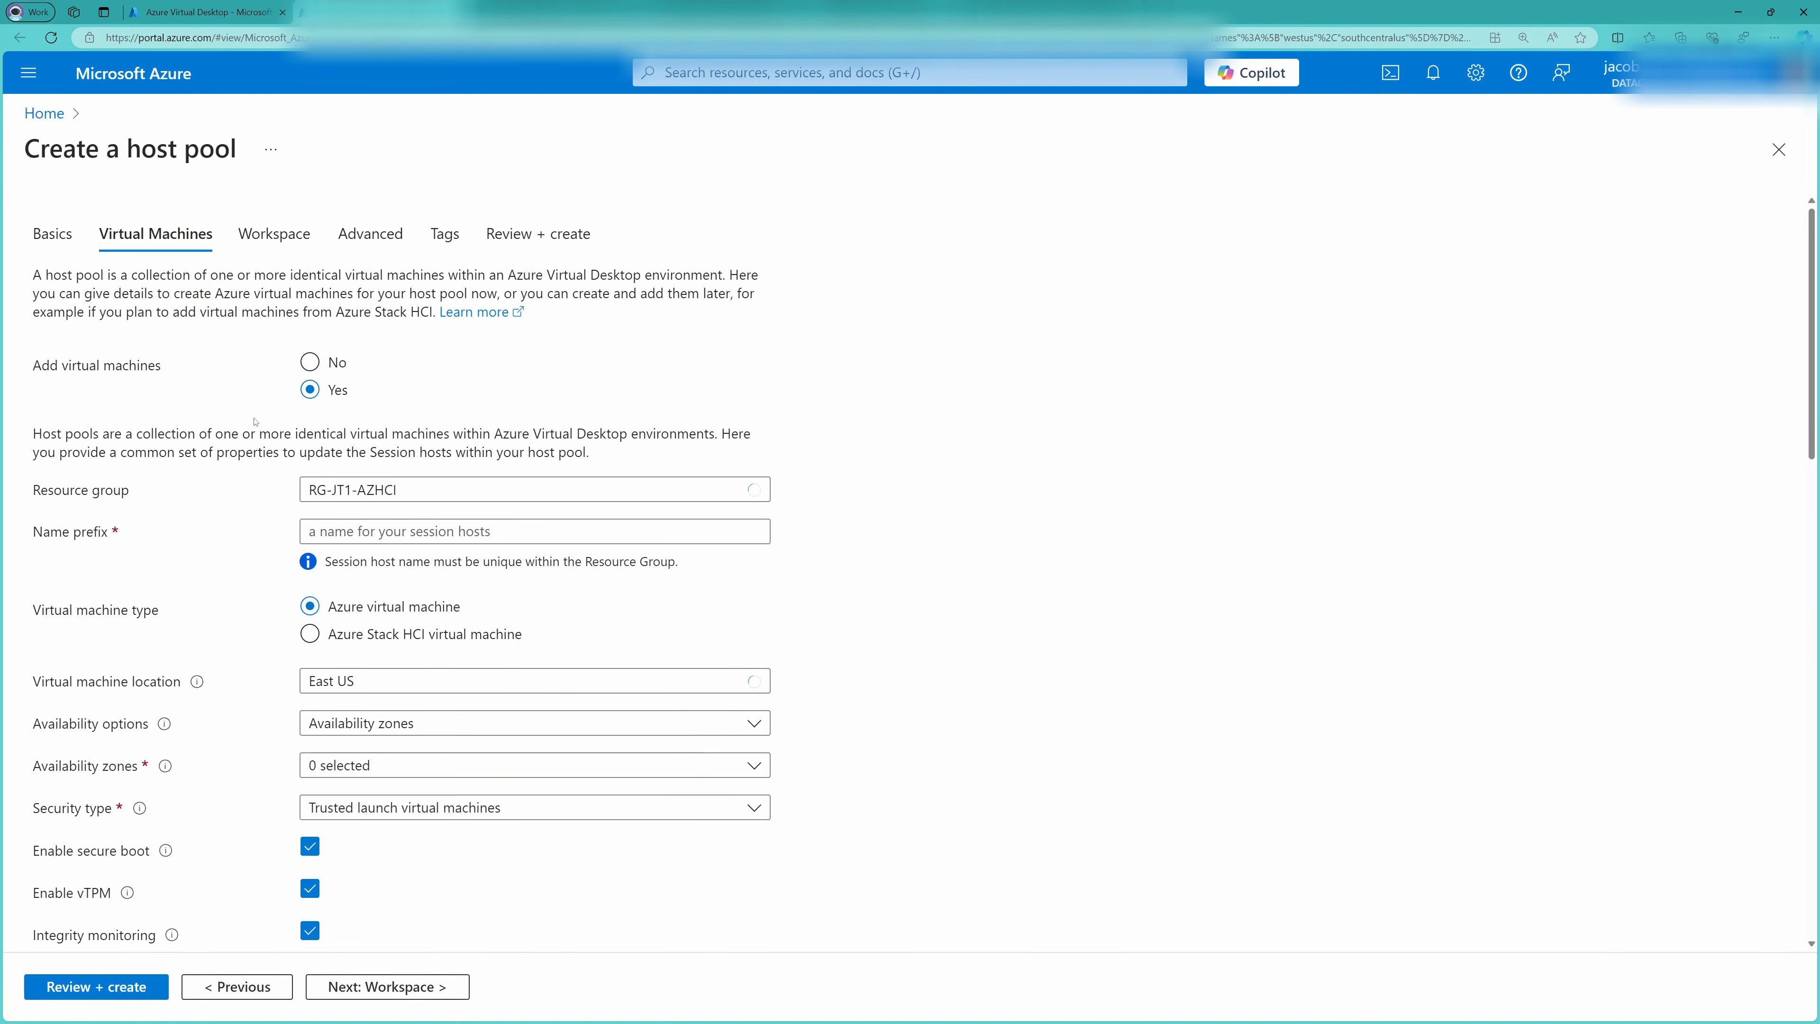
pyautogui.scroll(-1, 252, 423)
pyautogui.scroll(-2, 251, 423)
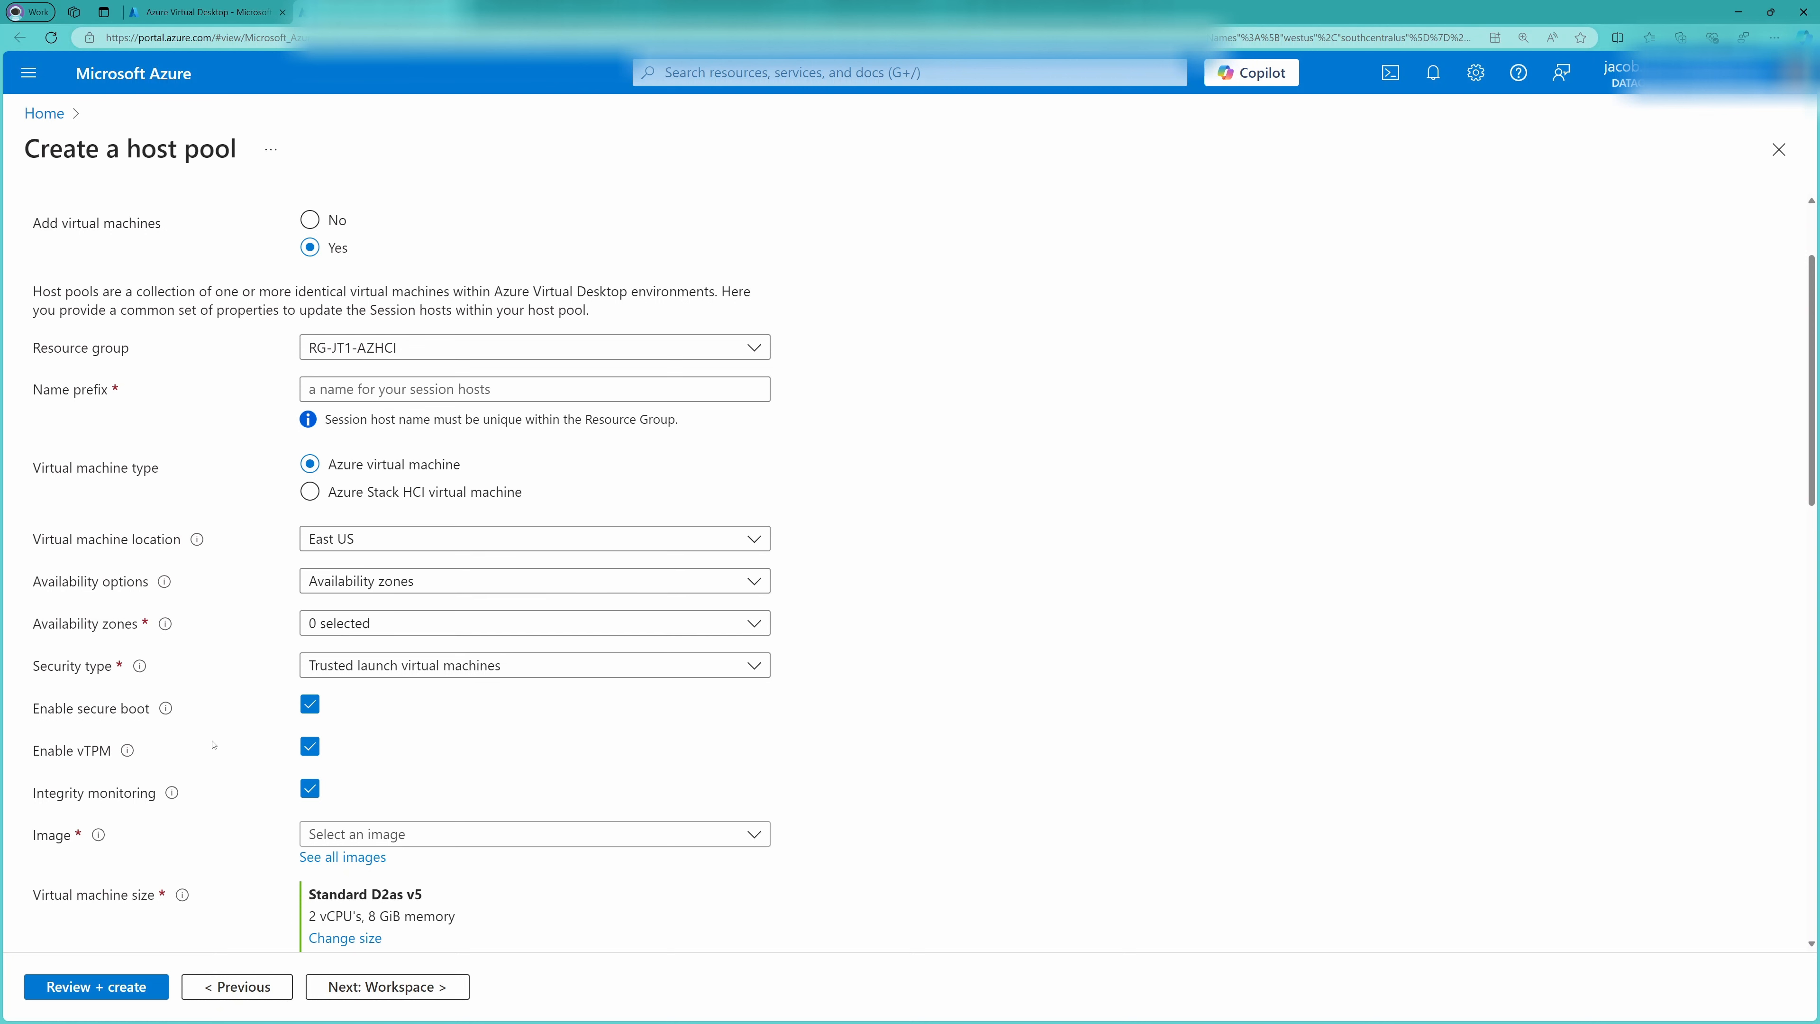
pyautogui.scroll(-2, 218, 750)
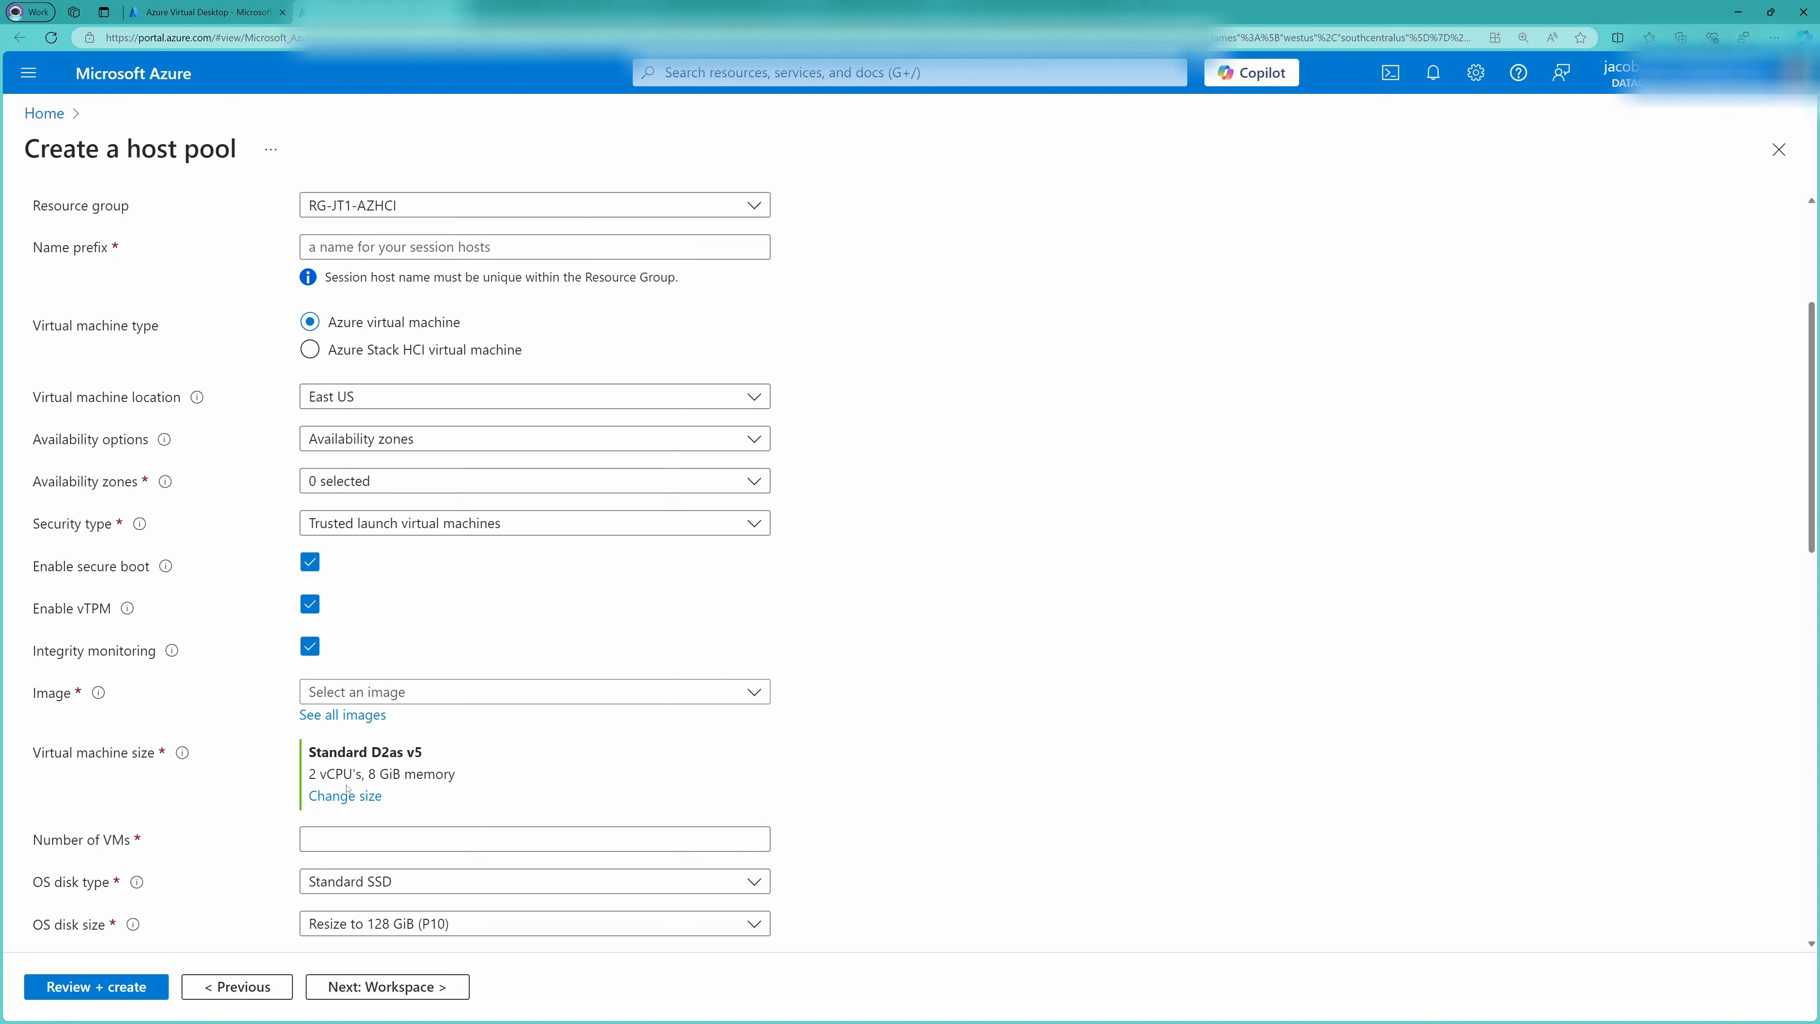
pyautogui.click(380, 350)
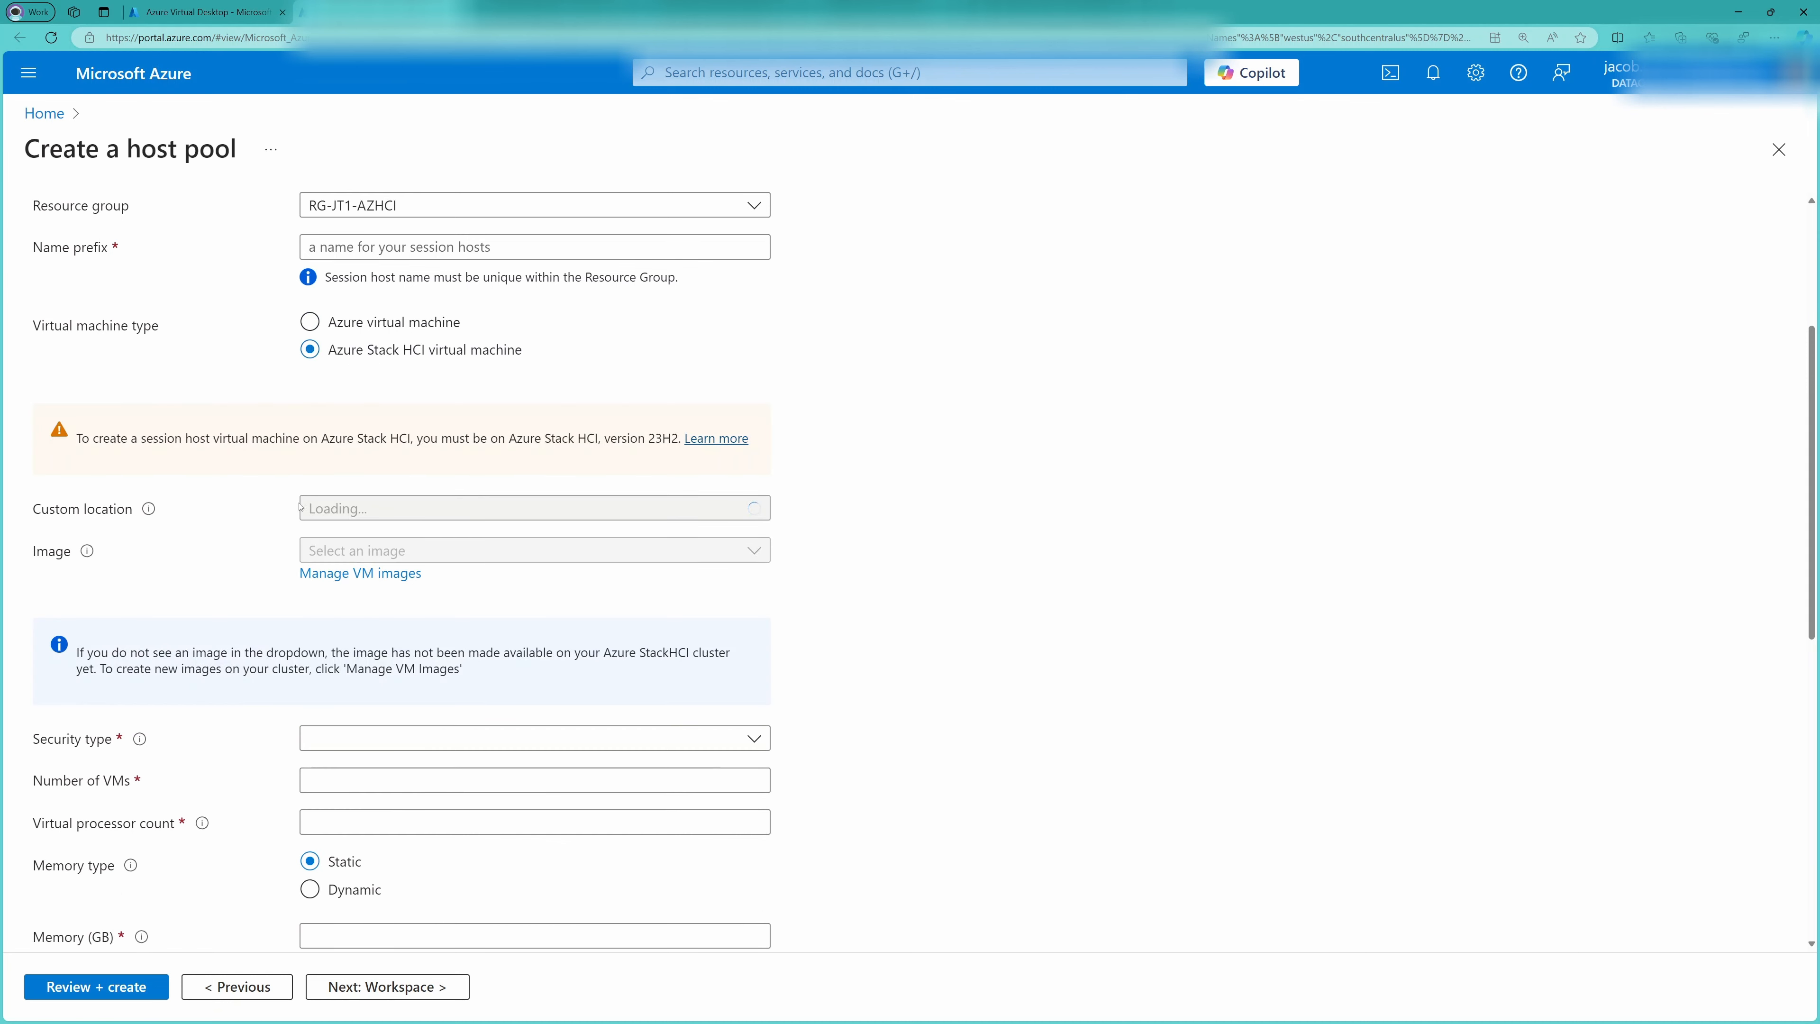
# Set the session host's custom location to jt1-azhci-clus and its image to win11-23h2-avd-m365-02
pyautogui.click(358, 508)
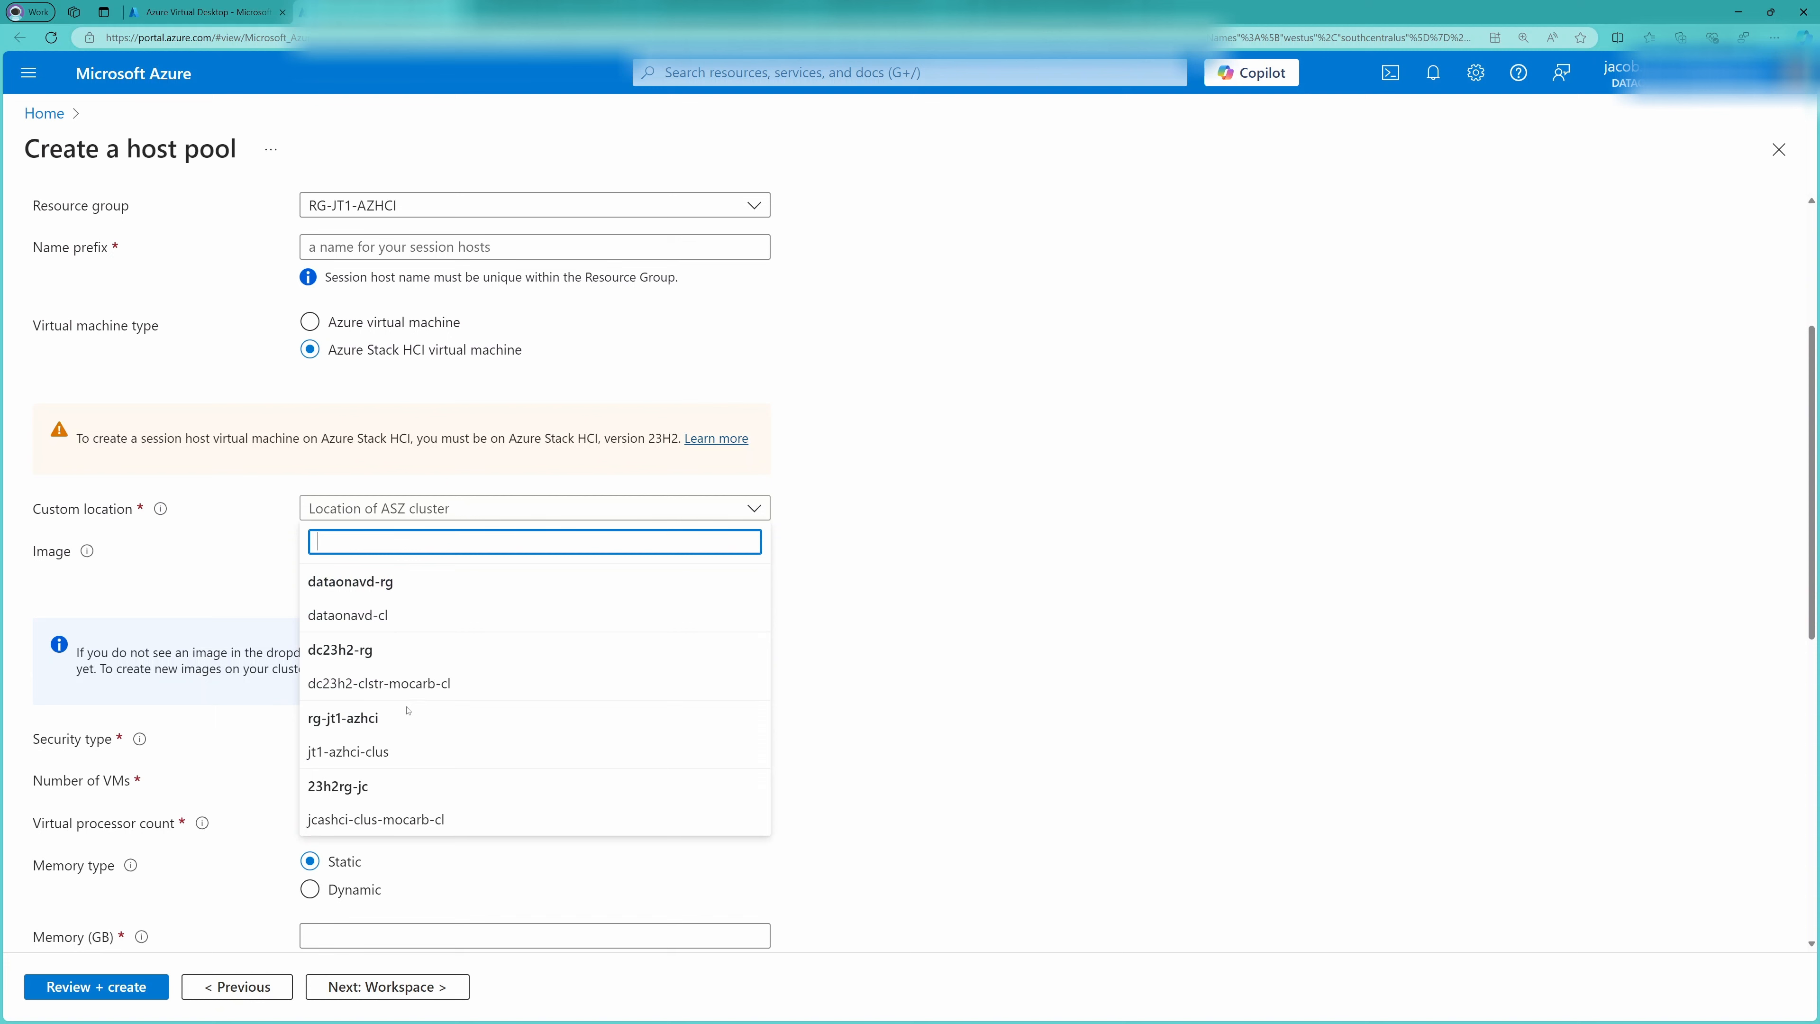
pyautogui.click(421, 751)
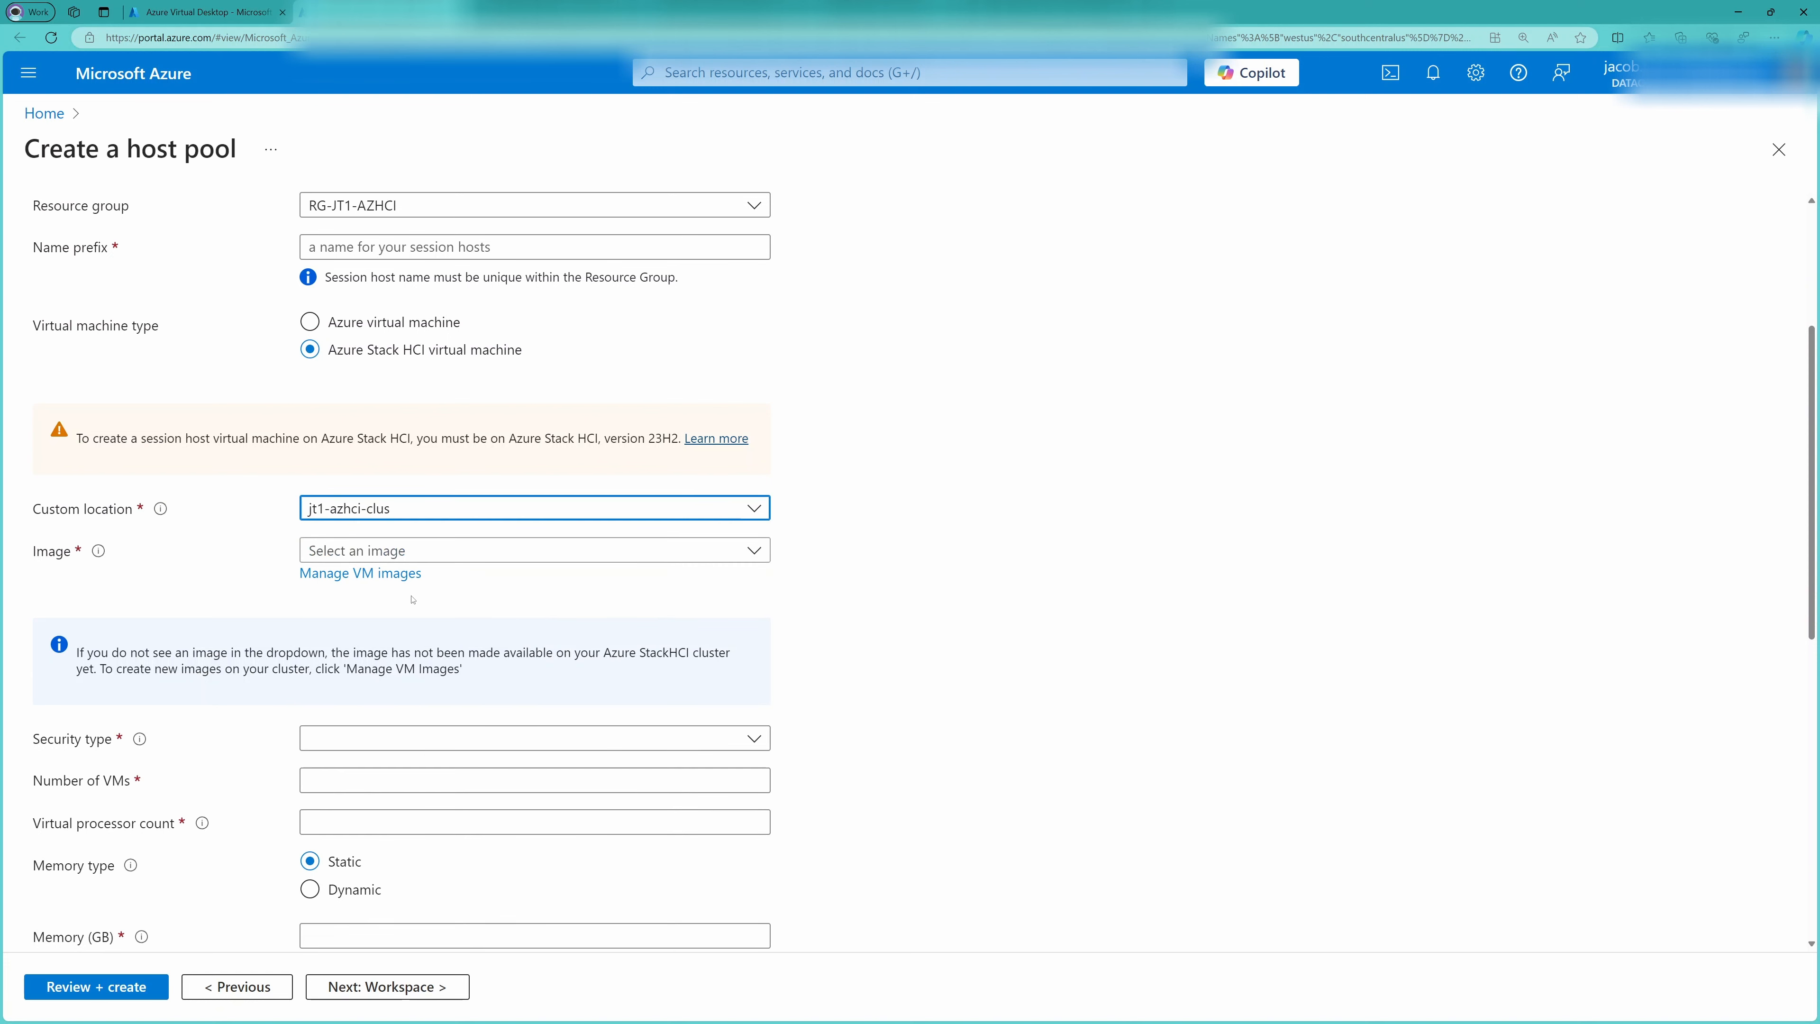
pyautogui.click(441, 552)
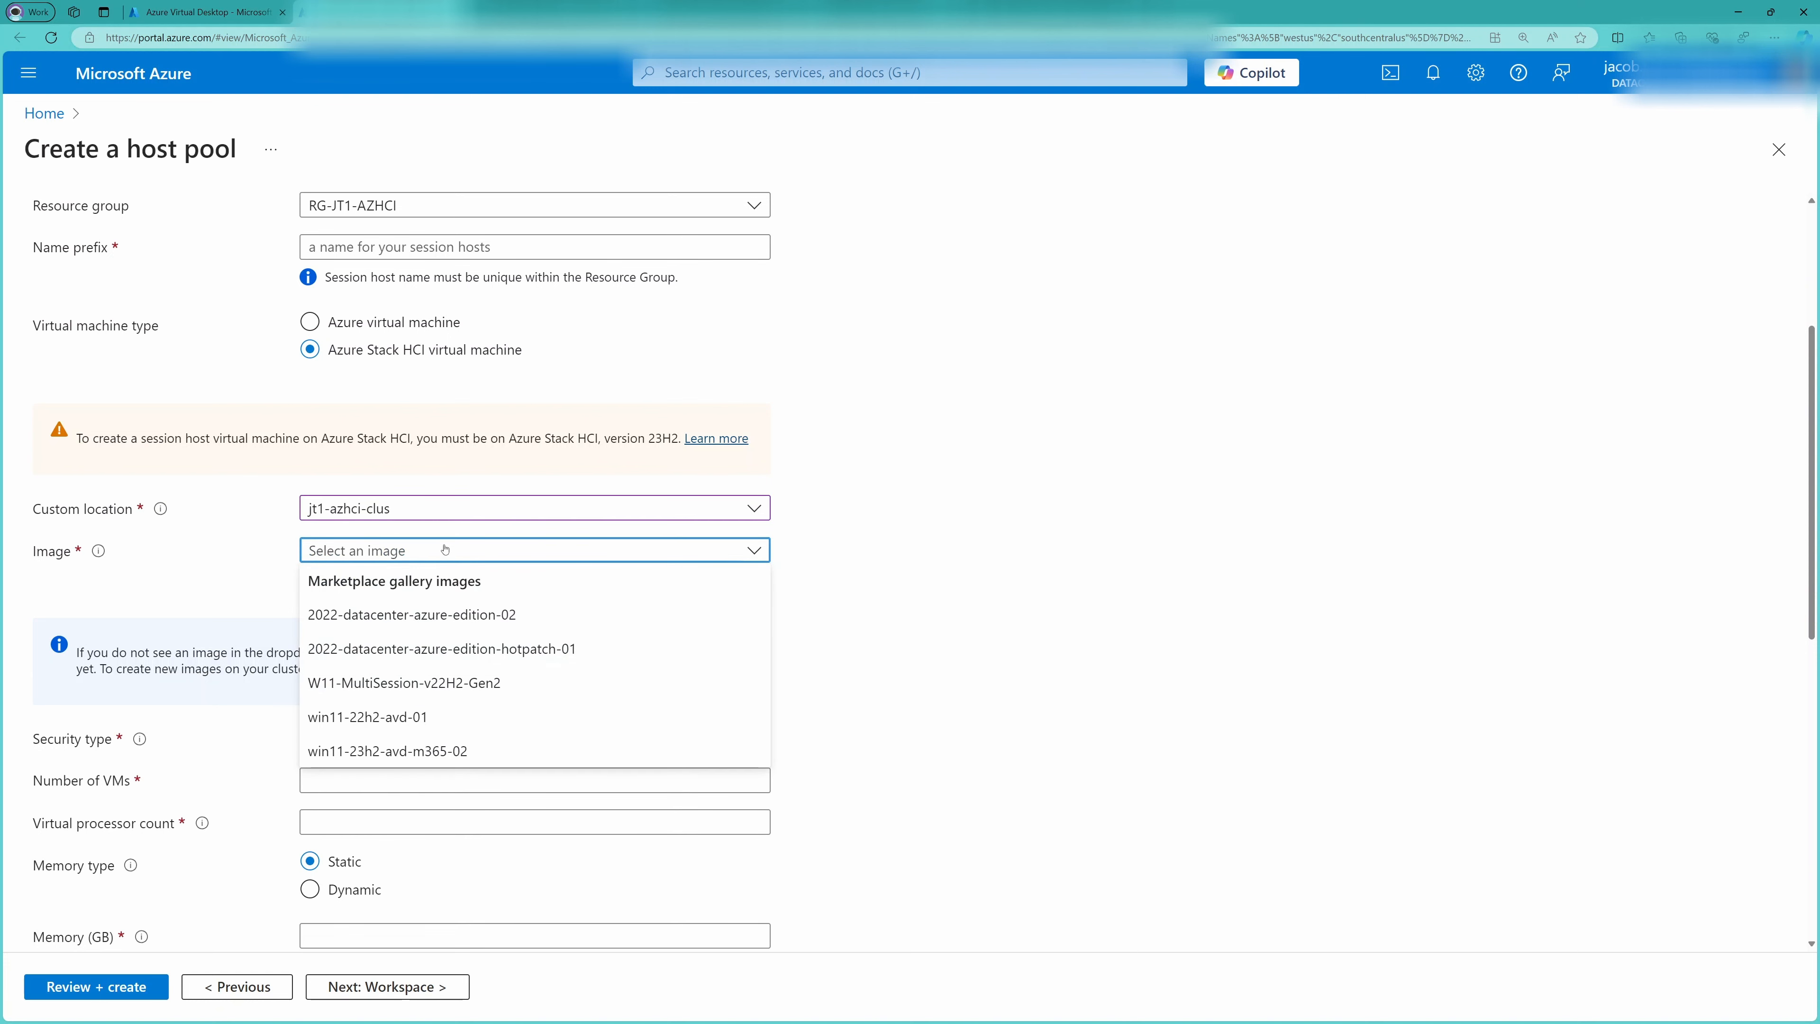
pyautogui.click(479, 749)
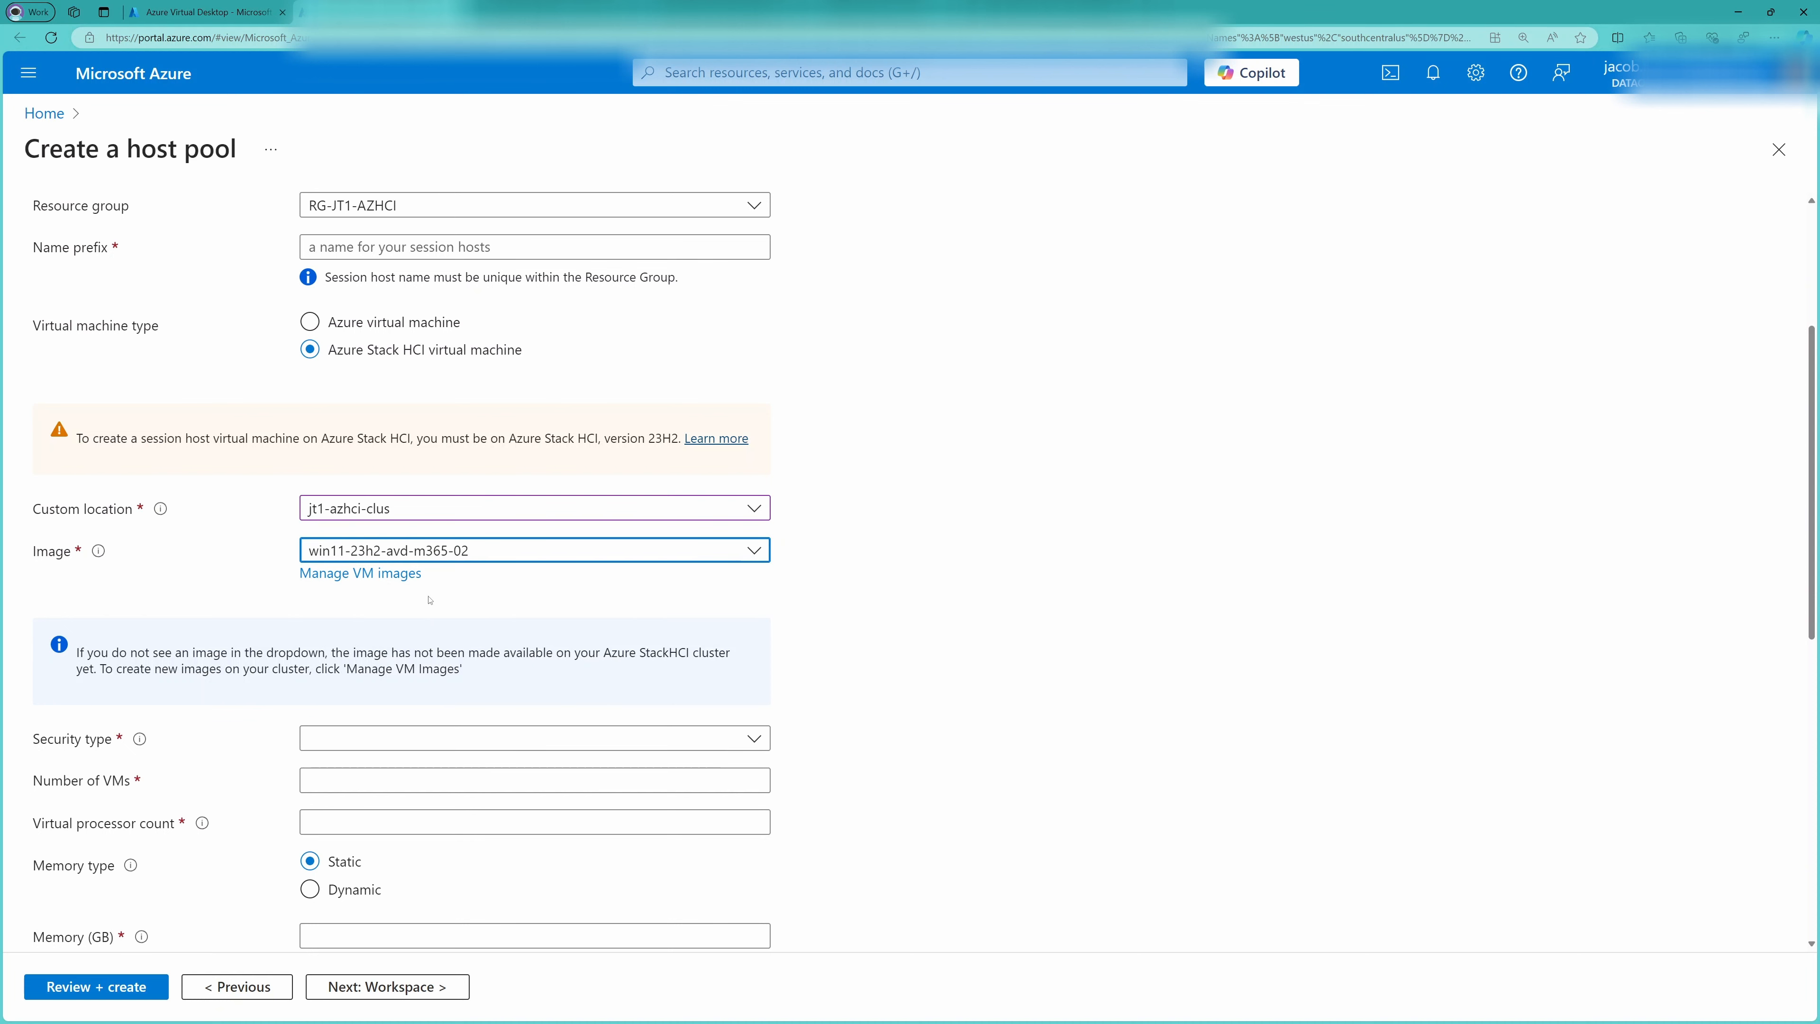
# Set the session host's virtual processor count to 6 and its memory to 16 GB
pyautogui.scroll(-3, 203, 544)
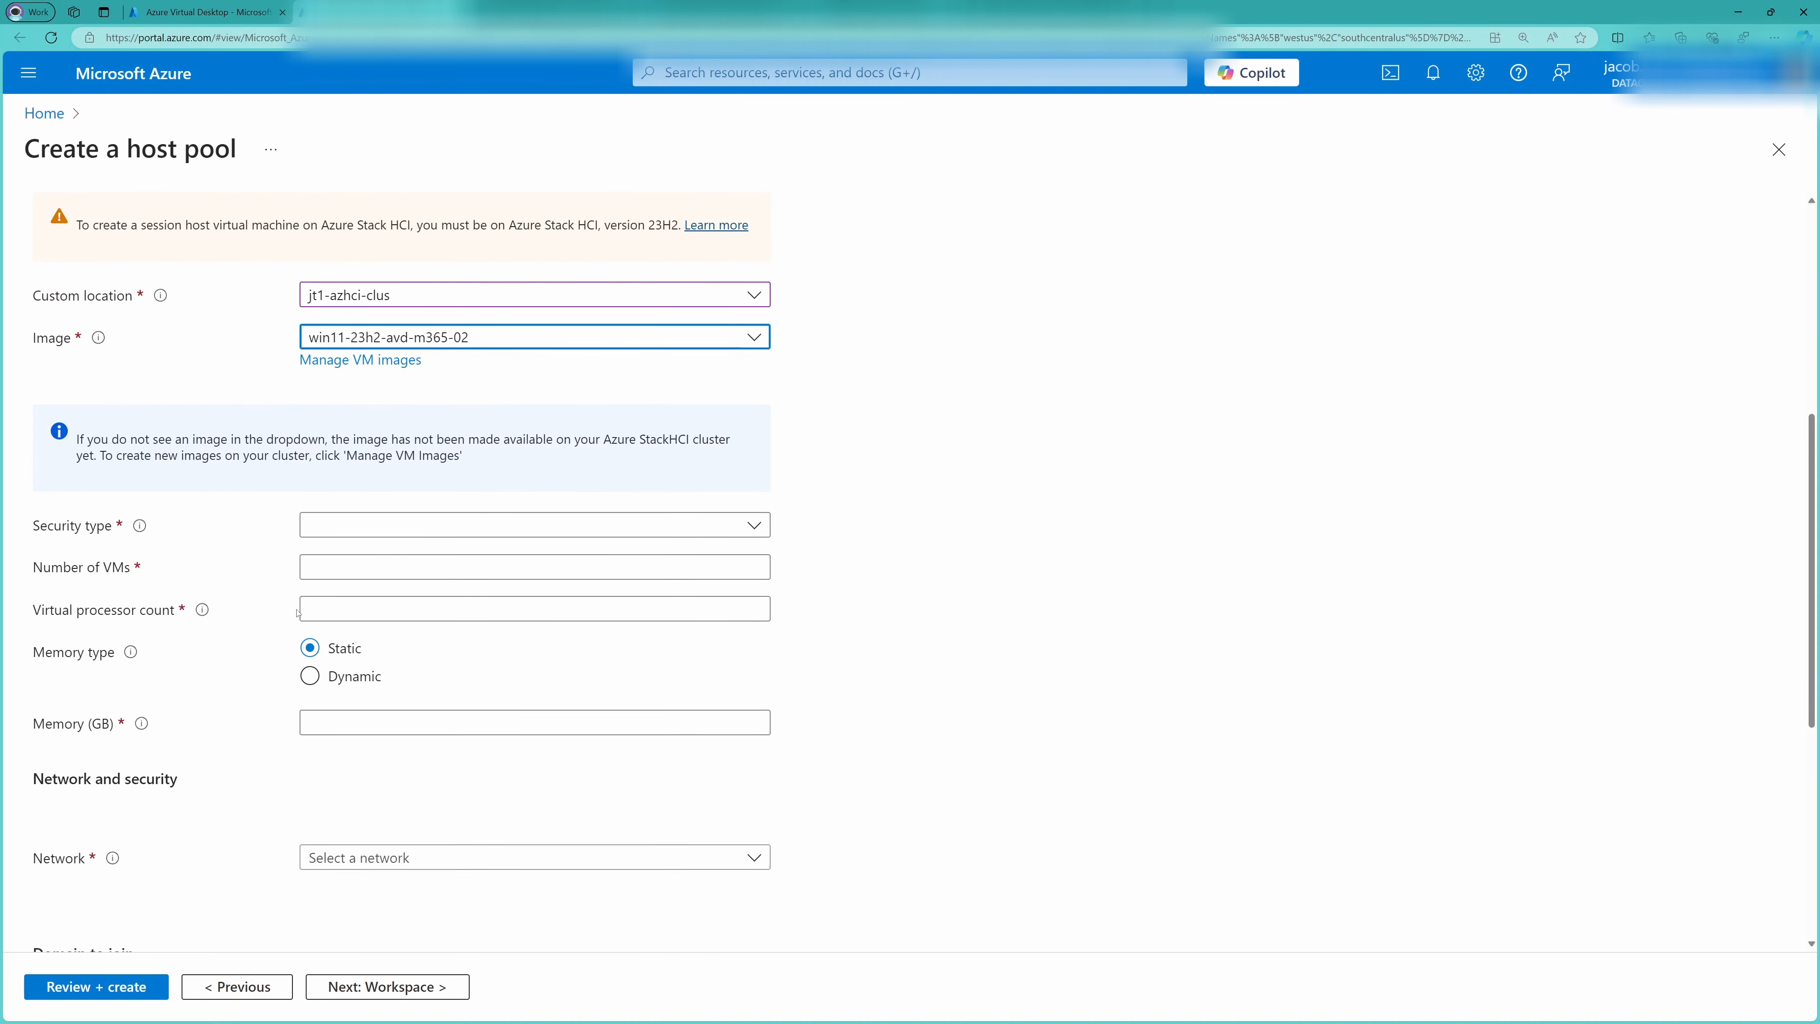
pyautogui.click(320, 605)
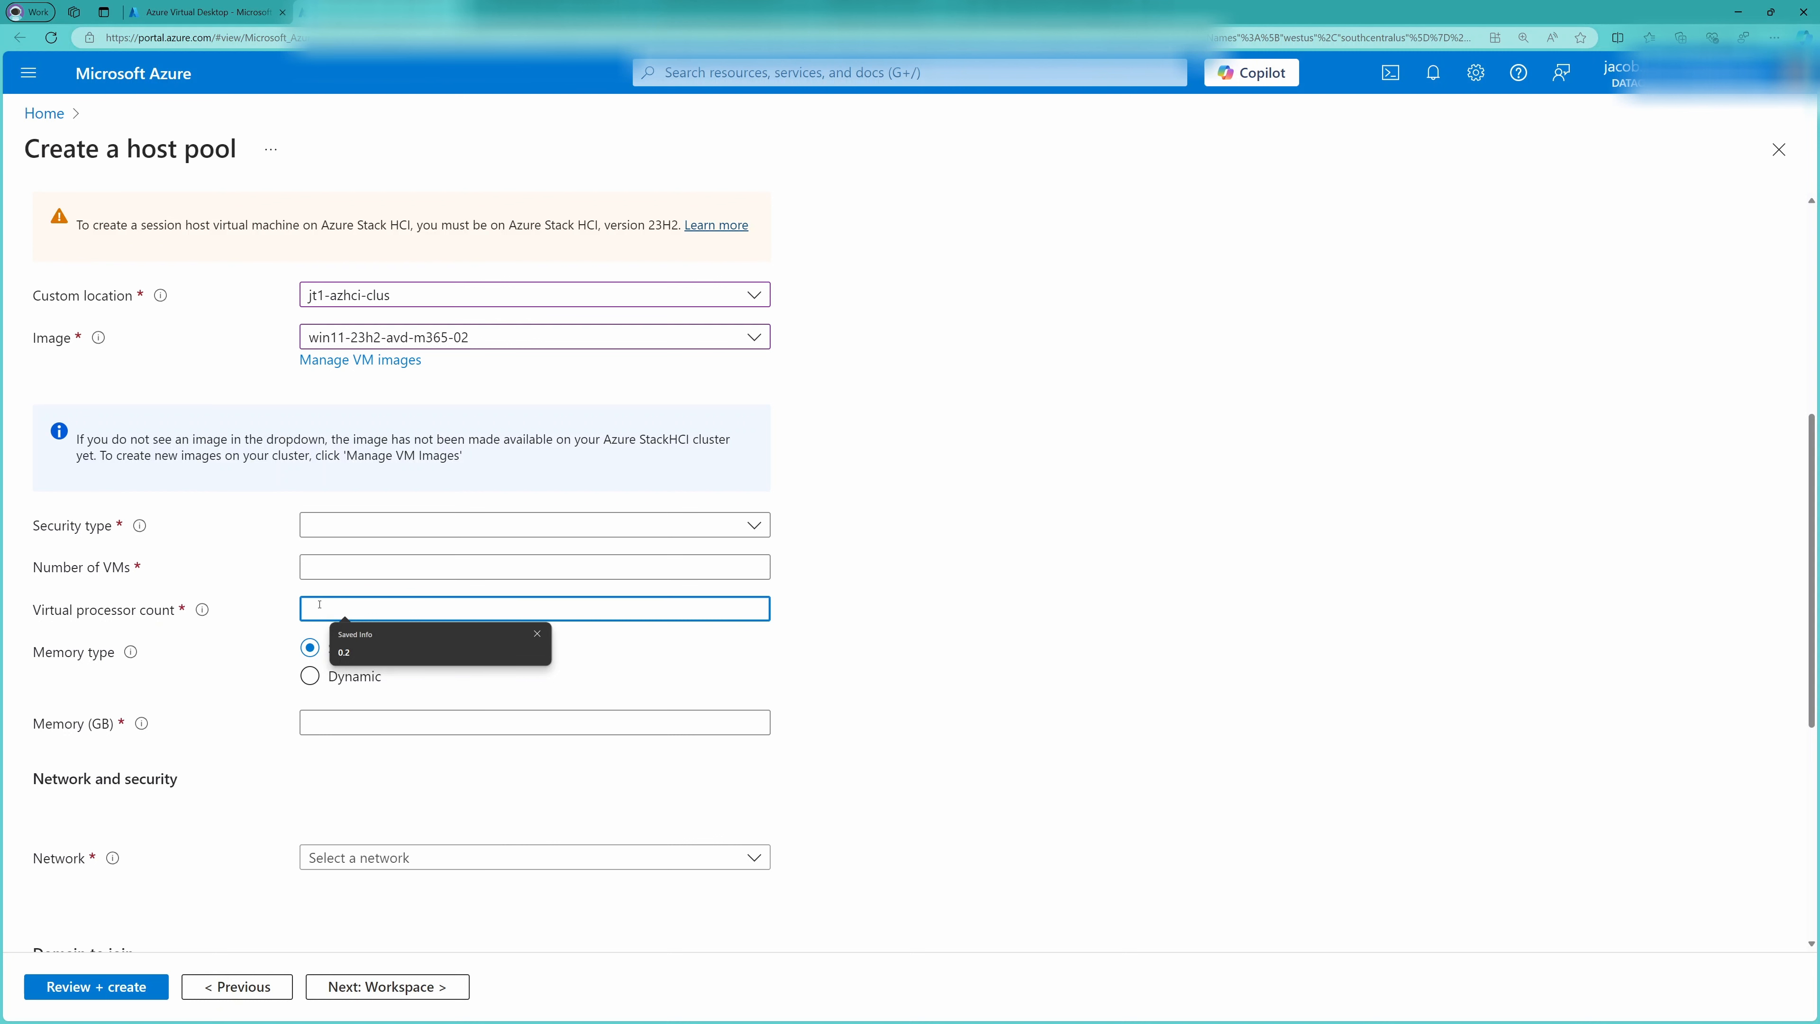
pyautogui.write('8')
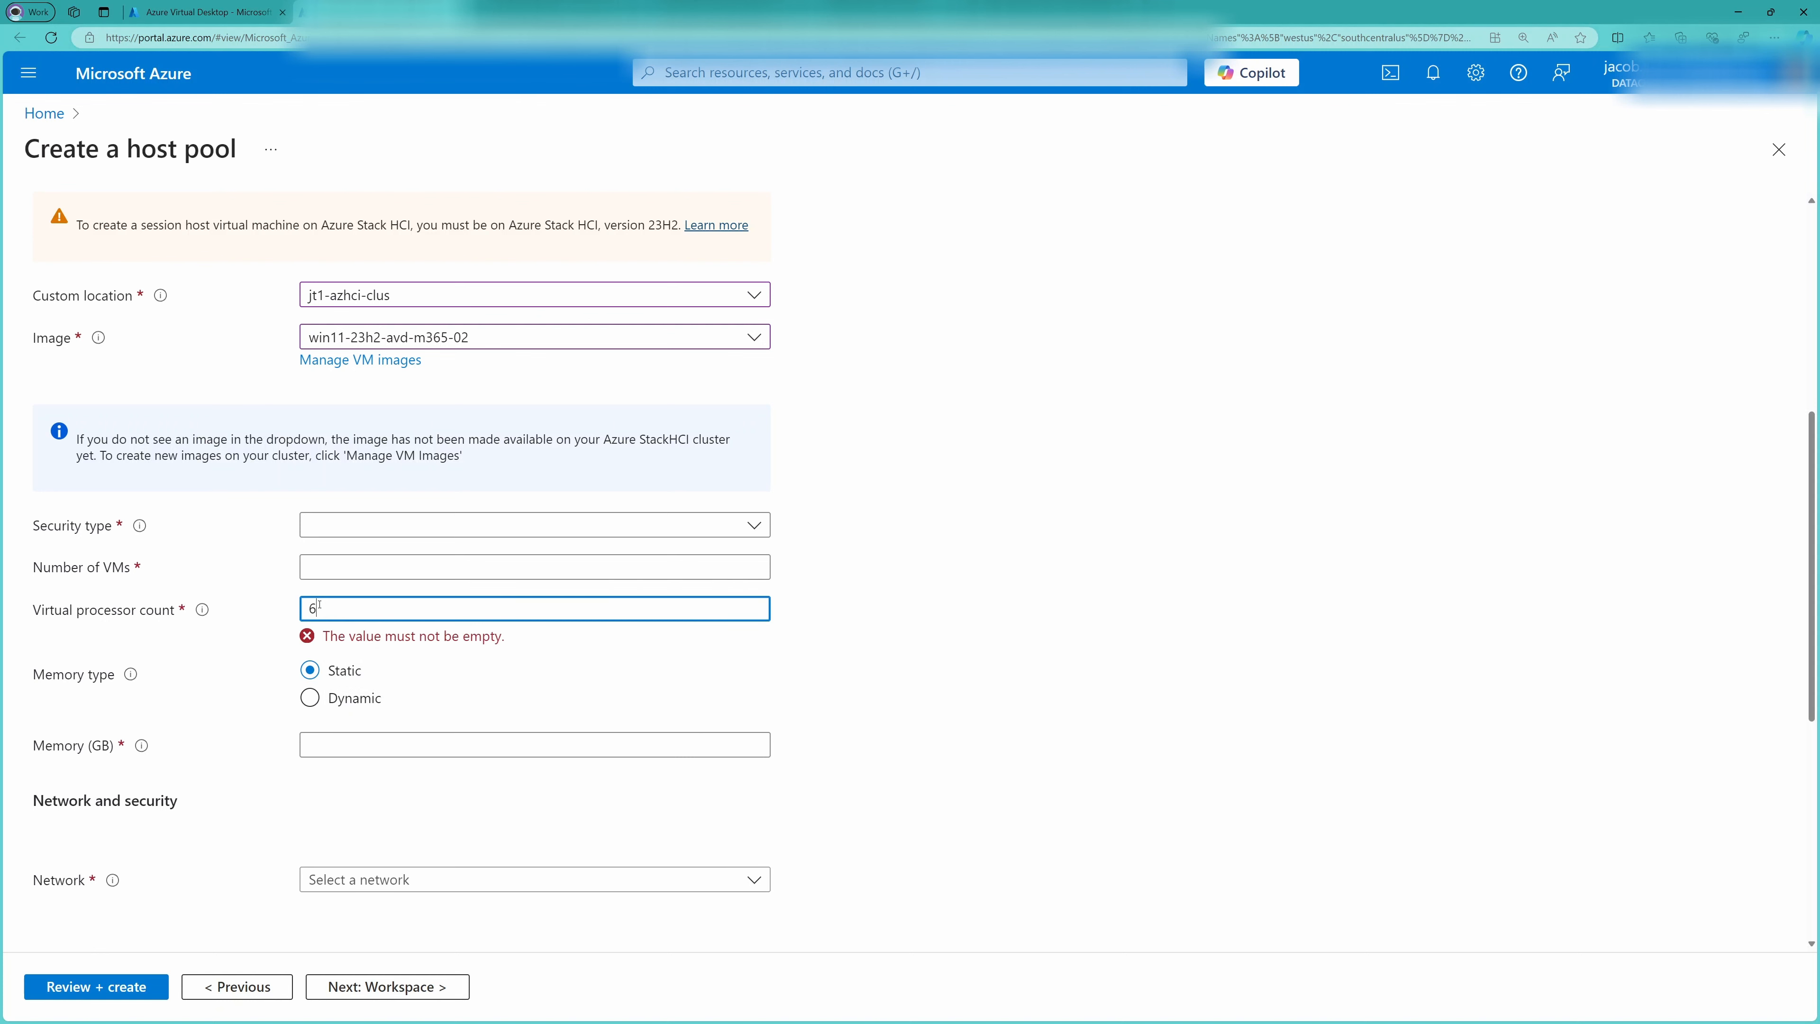
pyautogui.write('6')
pyautogui.click(430, 722)
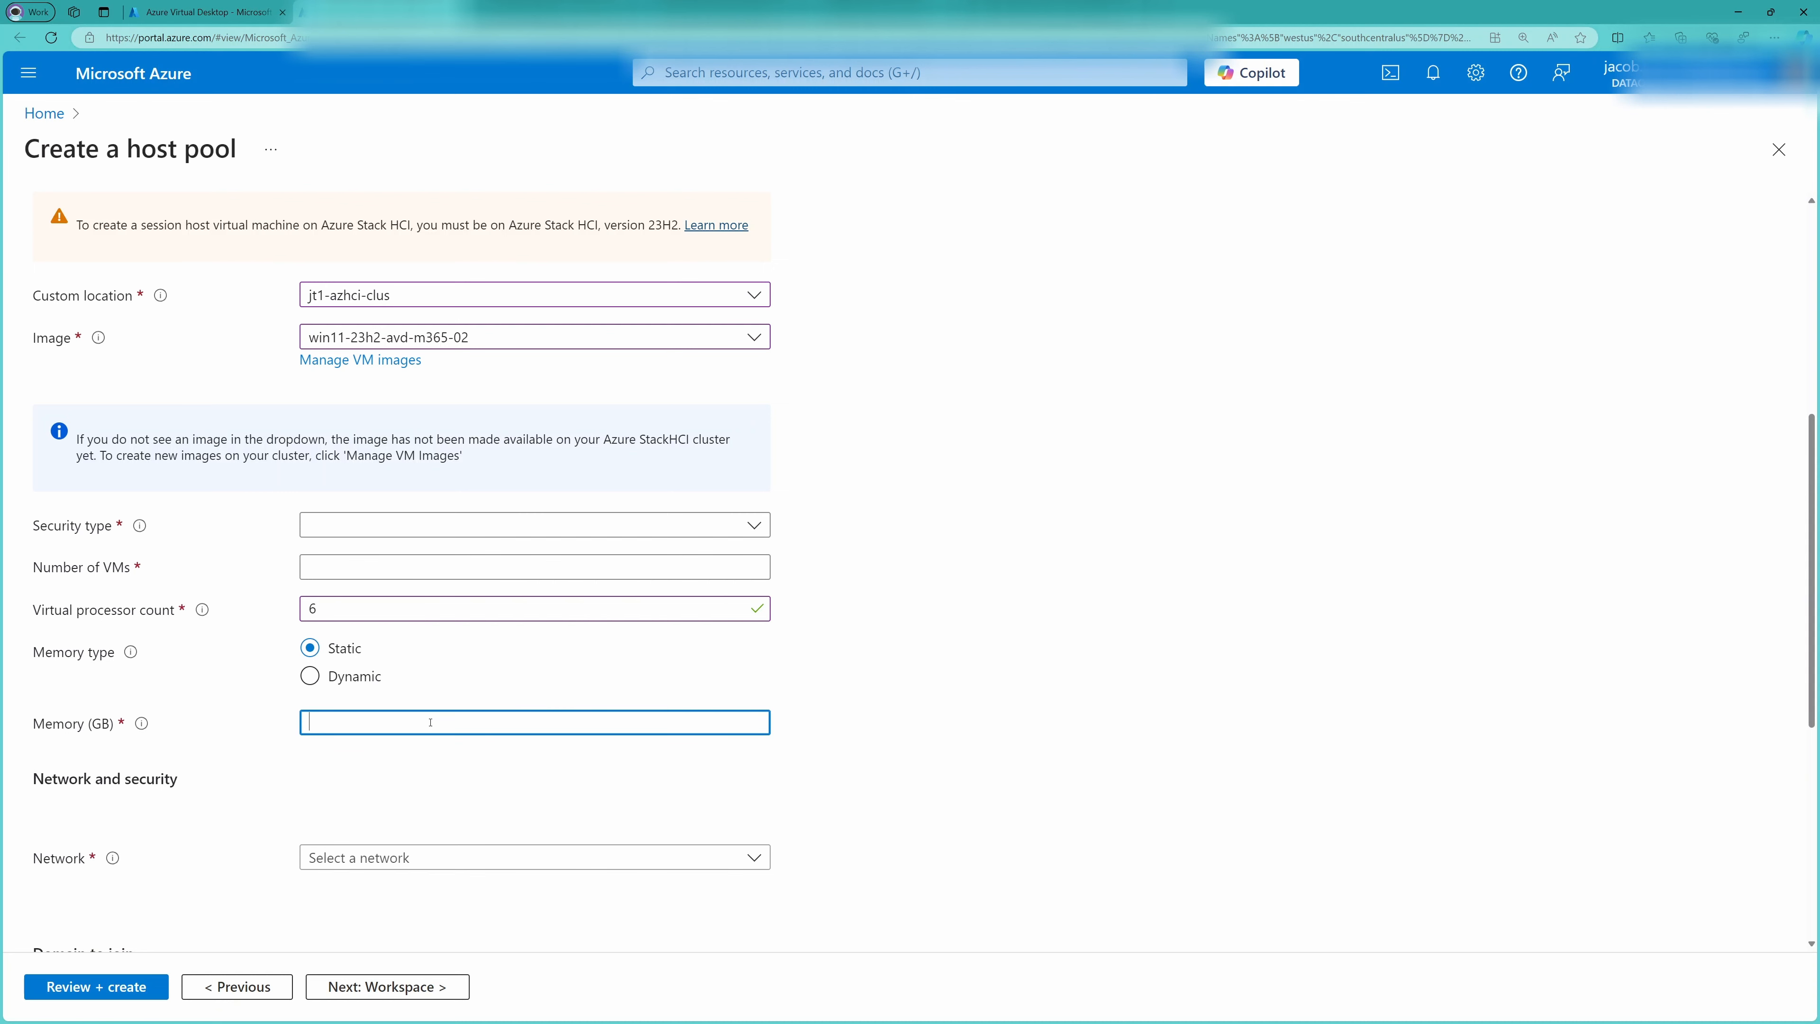
pyautogui.write('16')
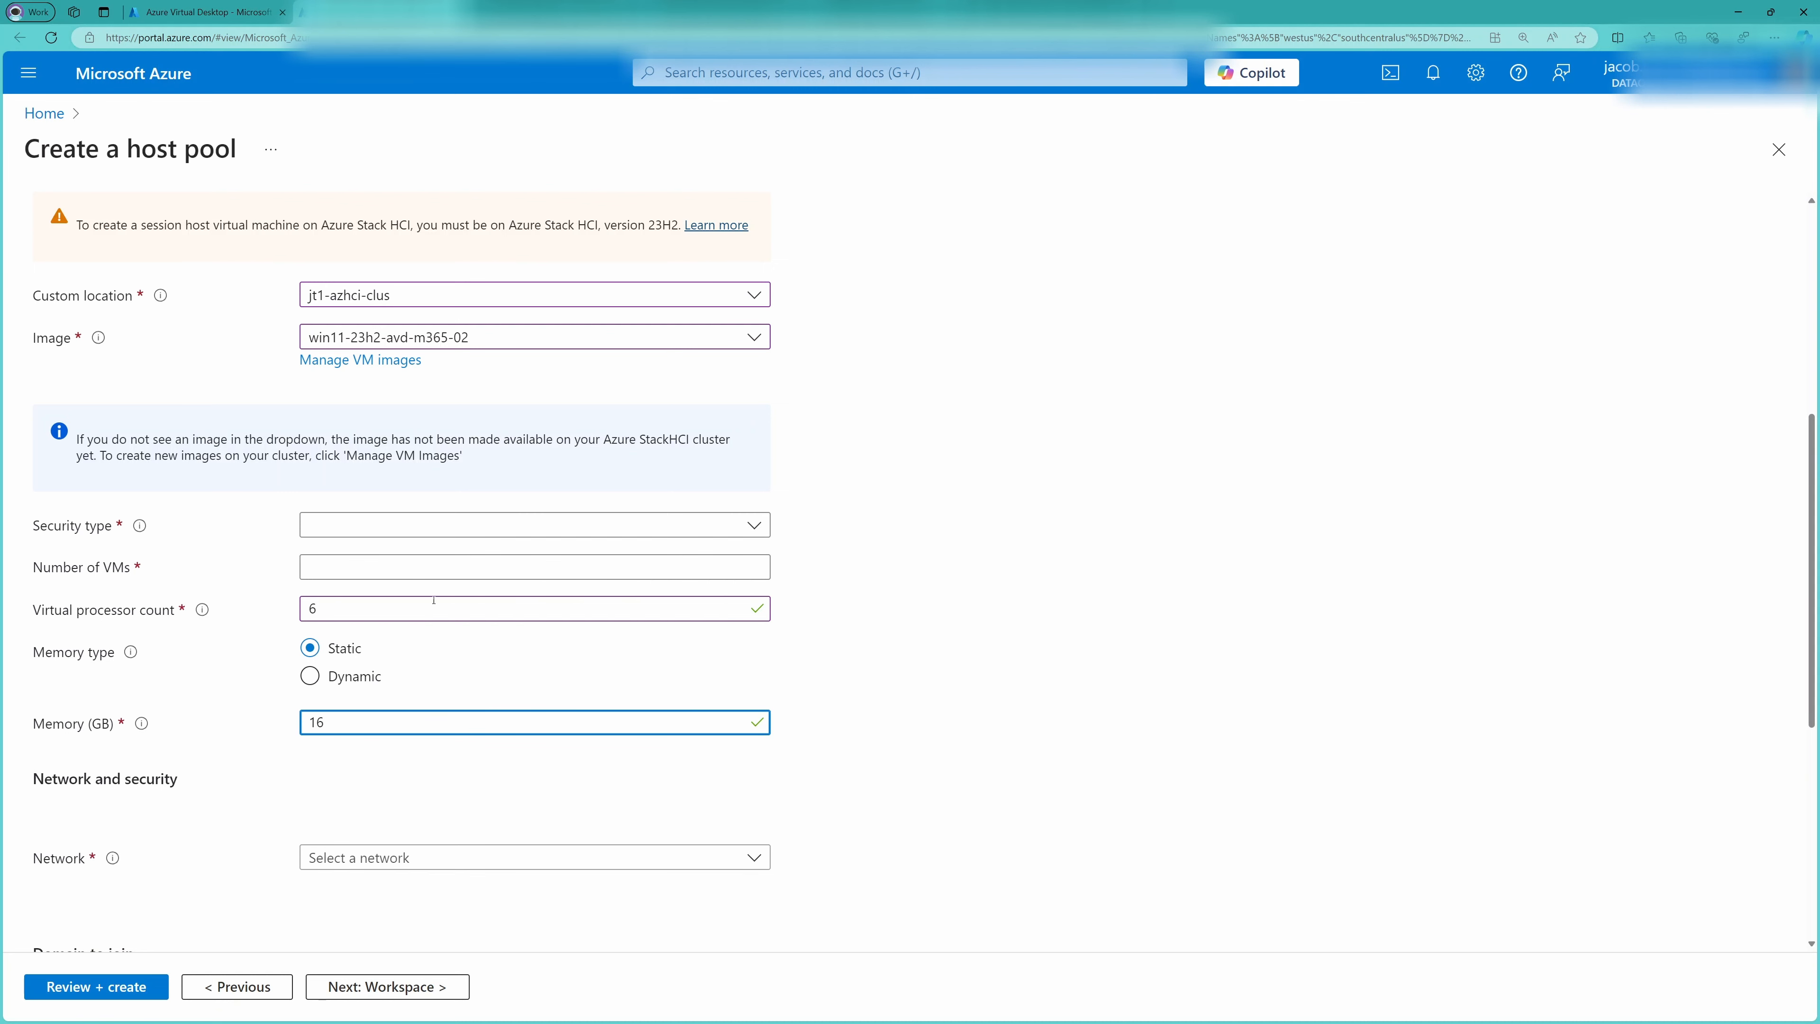
# Set the security type to Standard and the number of VMs to 1
pyautogui.click(421, 523)
pyautogui.click(384, 566)
pyautogui.click(364, 571)
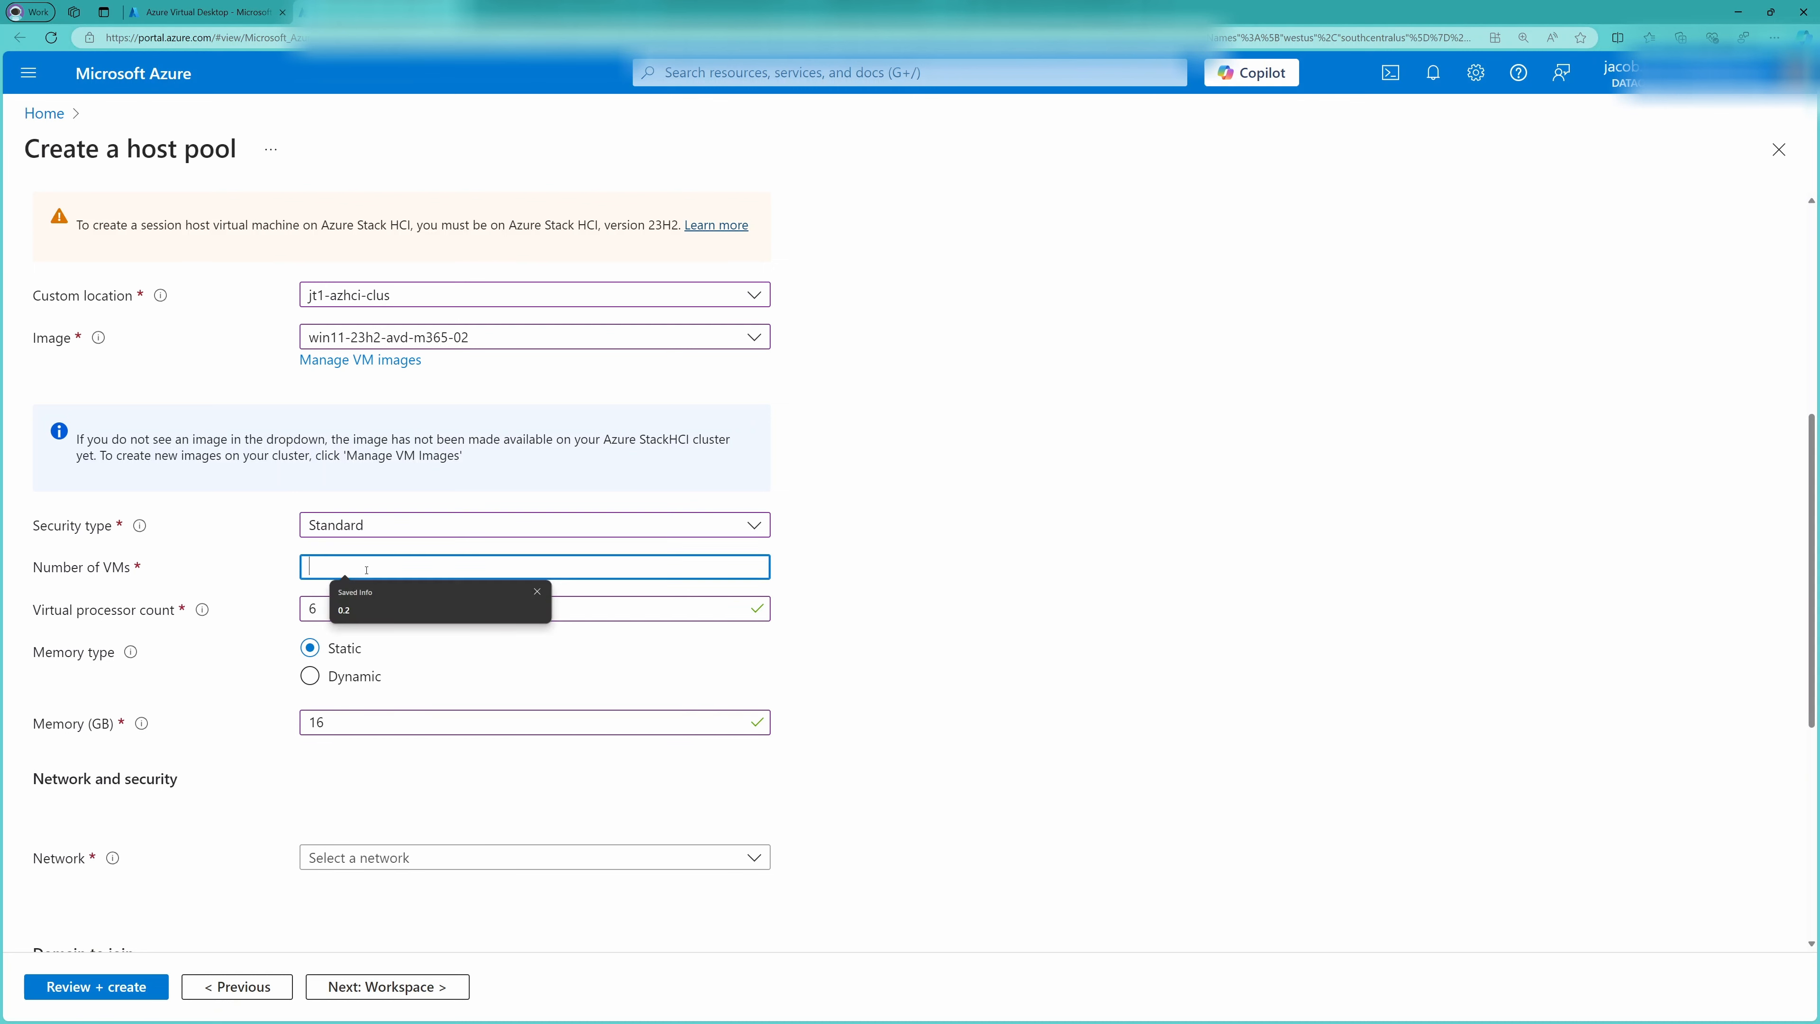
pyautogui.write('1')
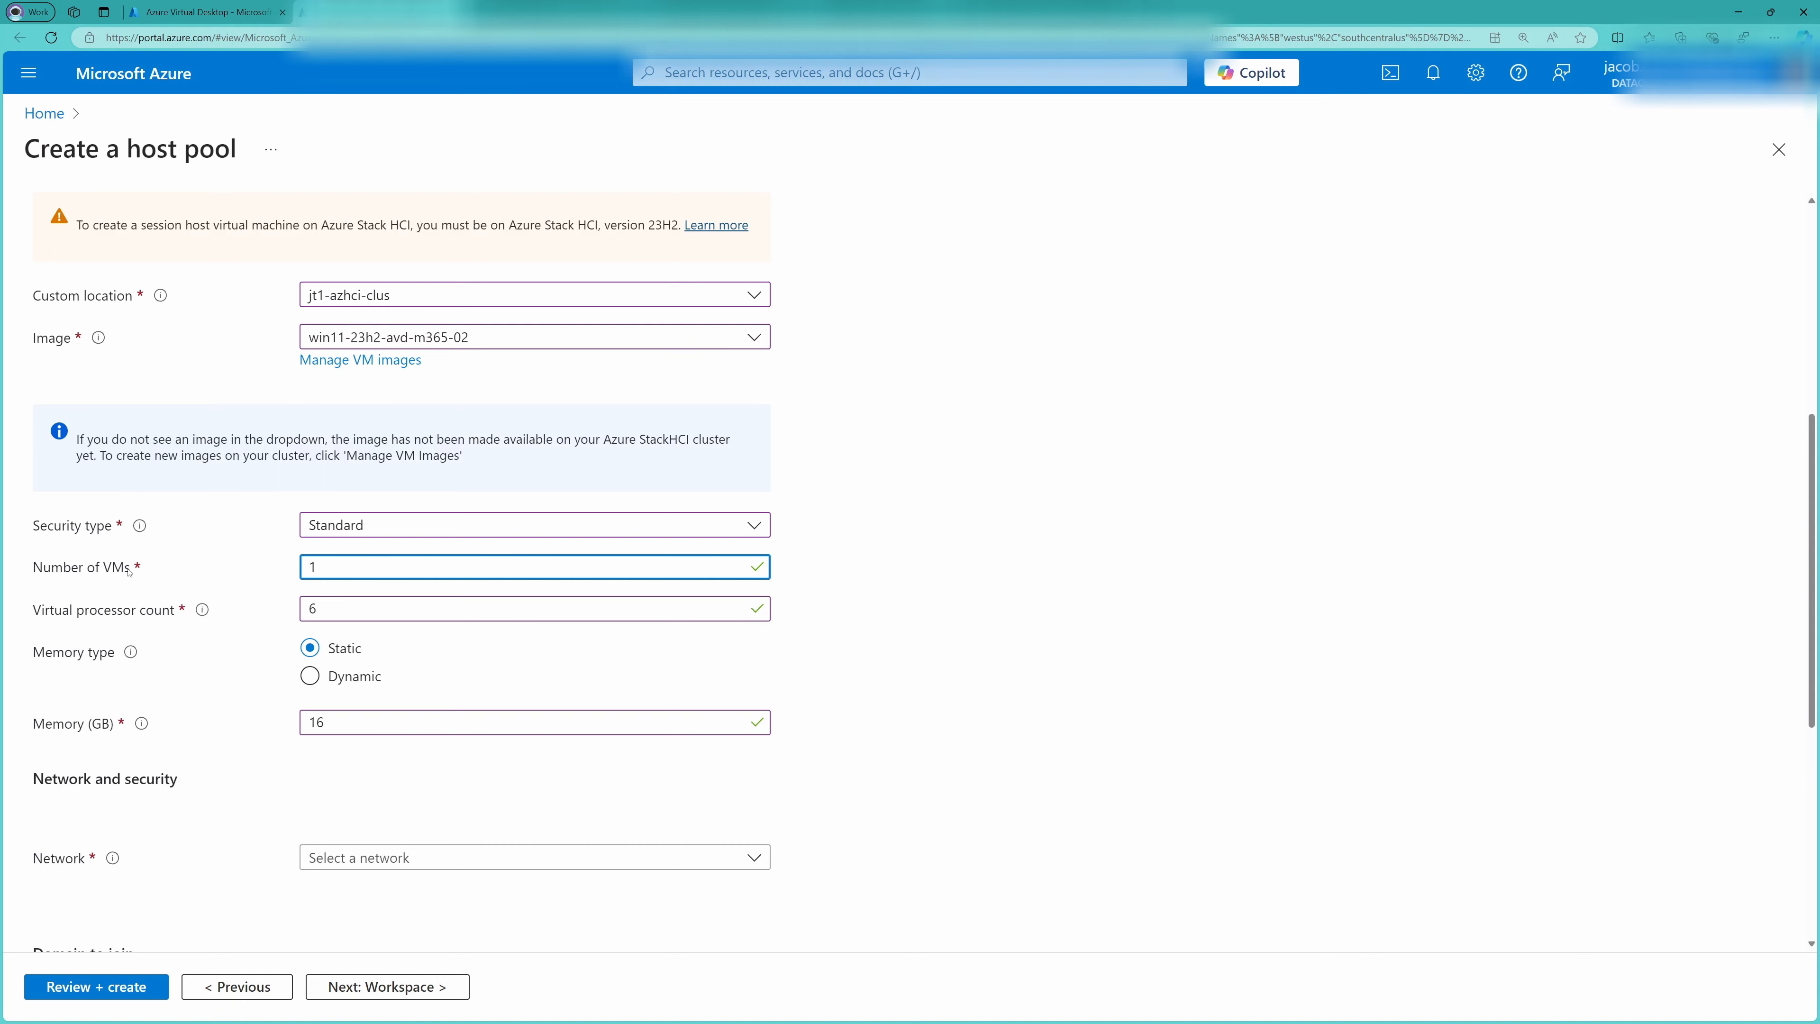
# Set the session host name prefix to JT1-AVDDEMO
pyautogui.scroll(4, 234, 699)
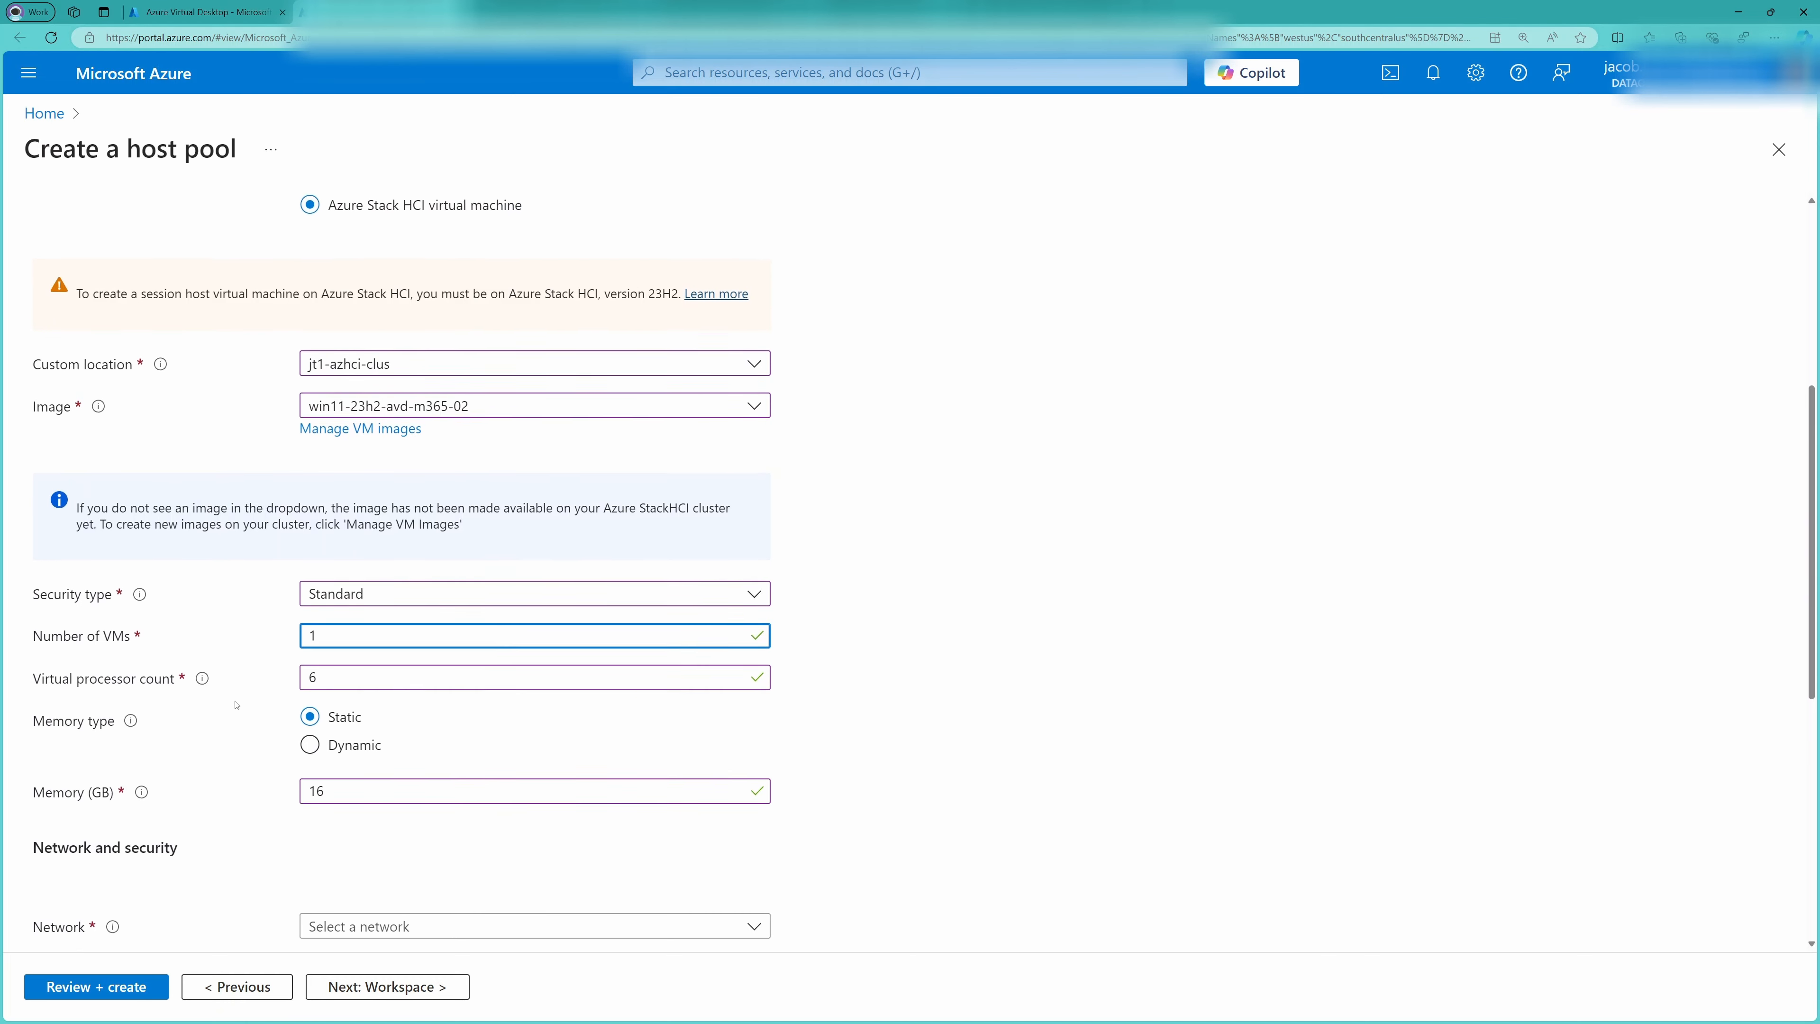
pyautogui.scroll(-3, 236, 705)
pyautogui.scroll(4, 236, 704)
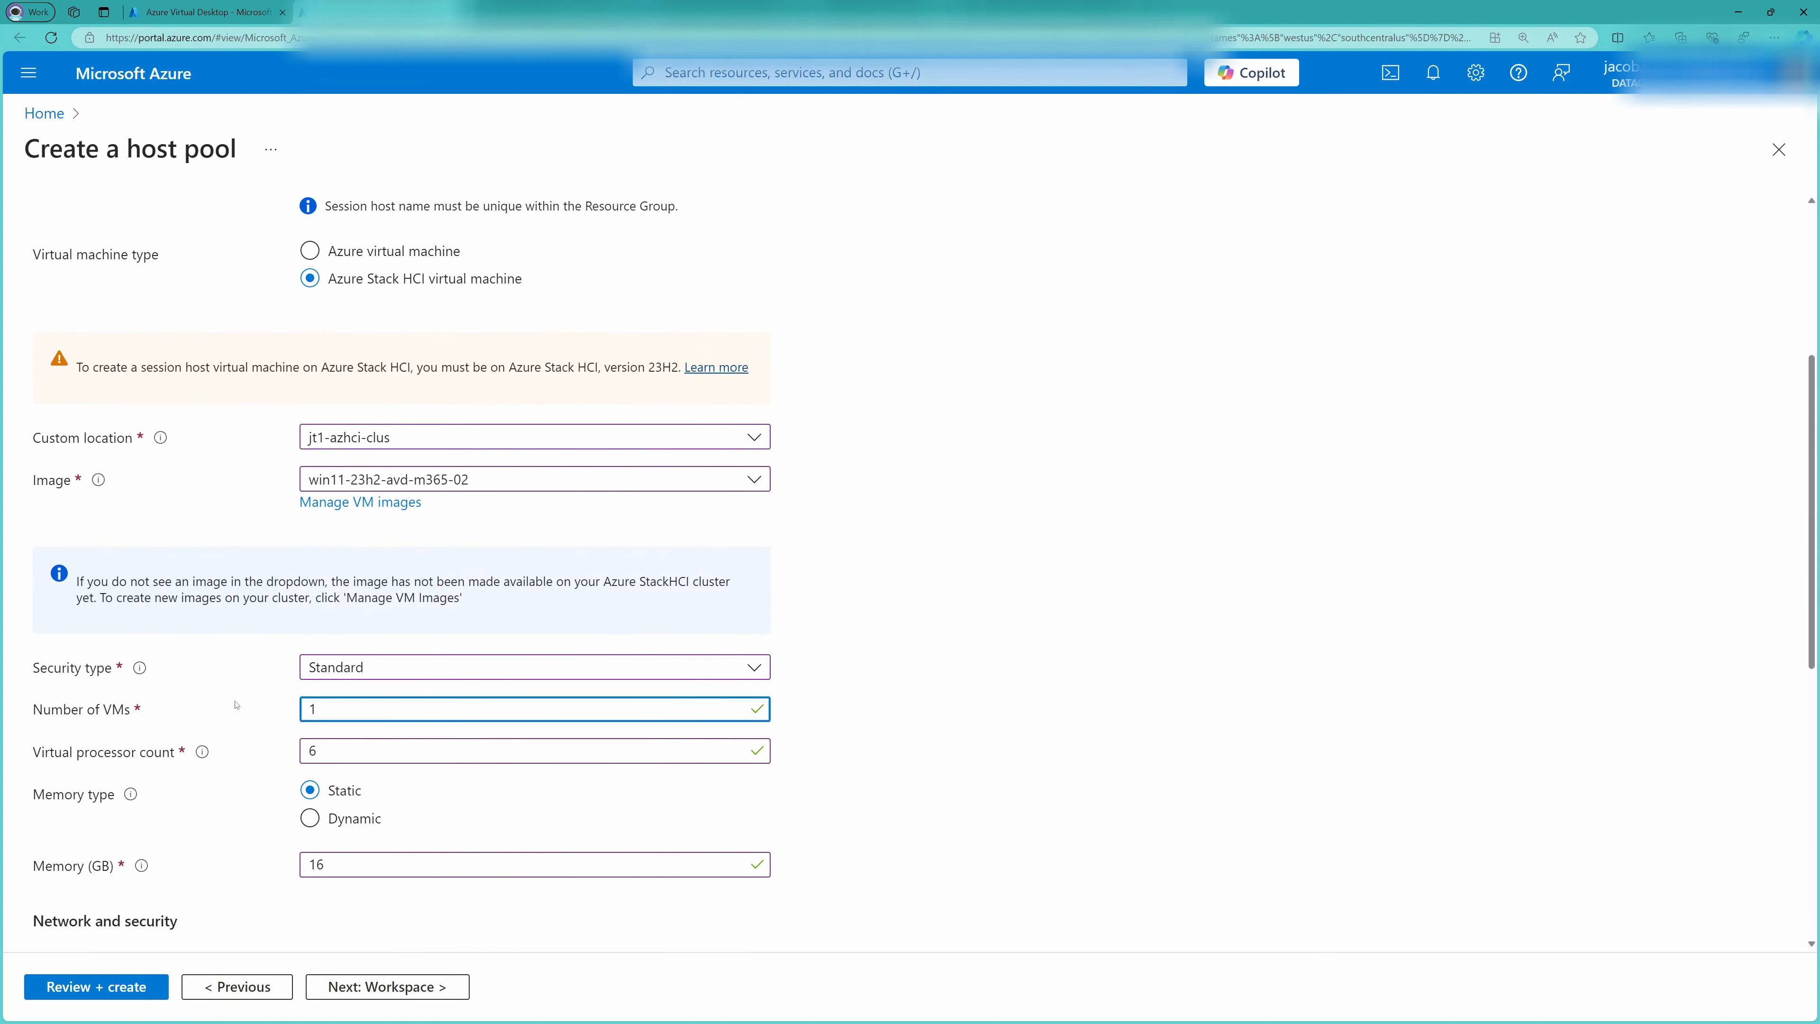
pyautogui.click(449, 388)
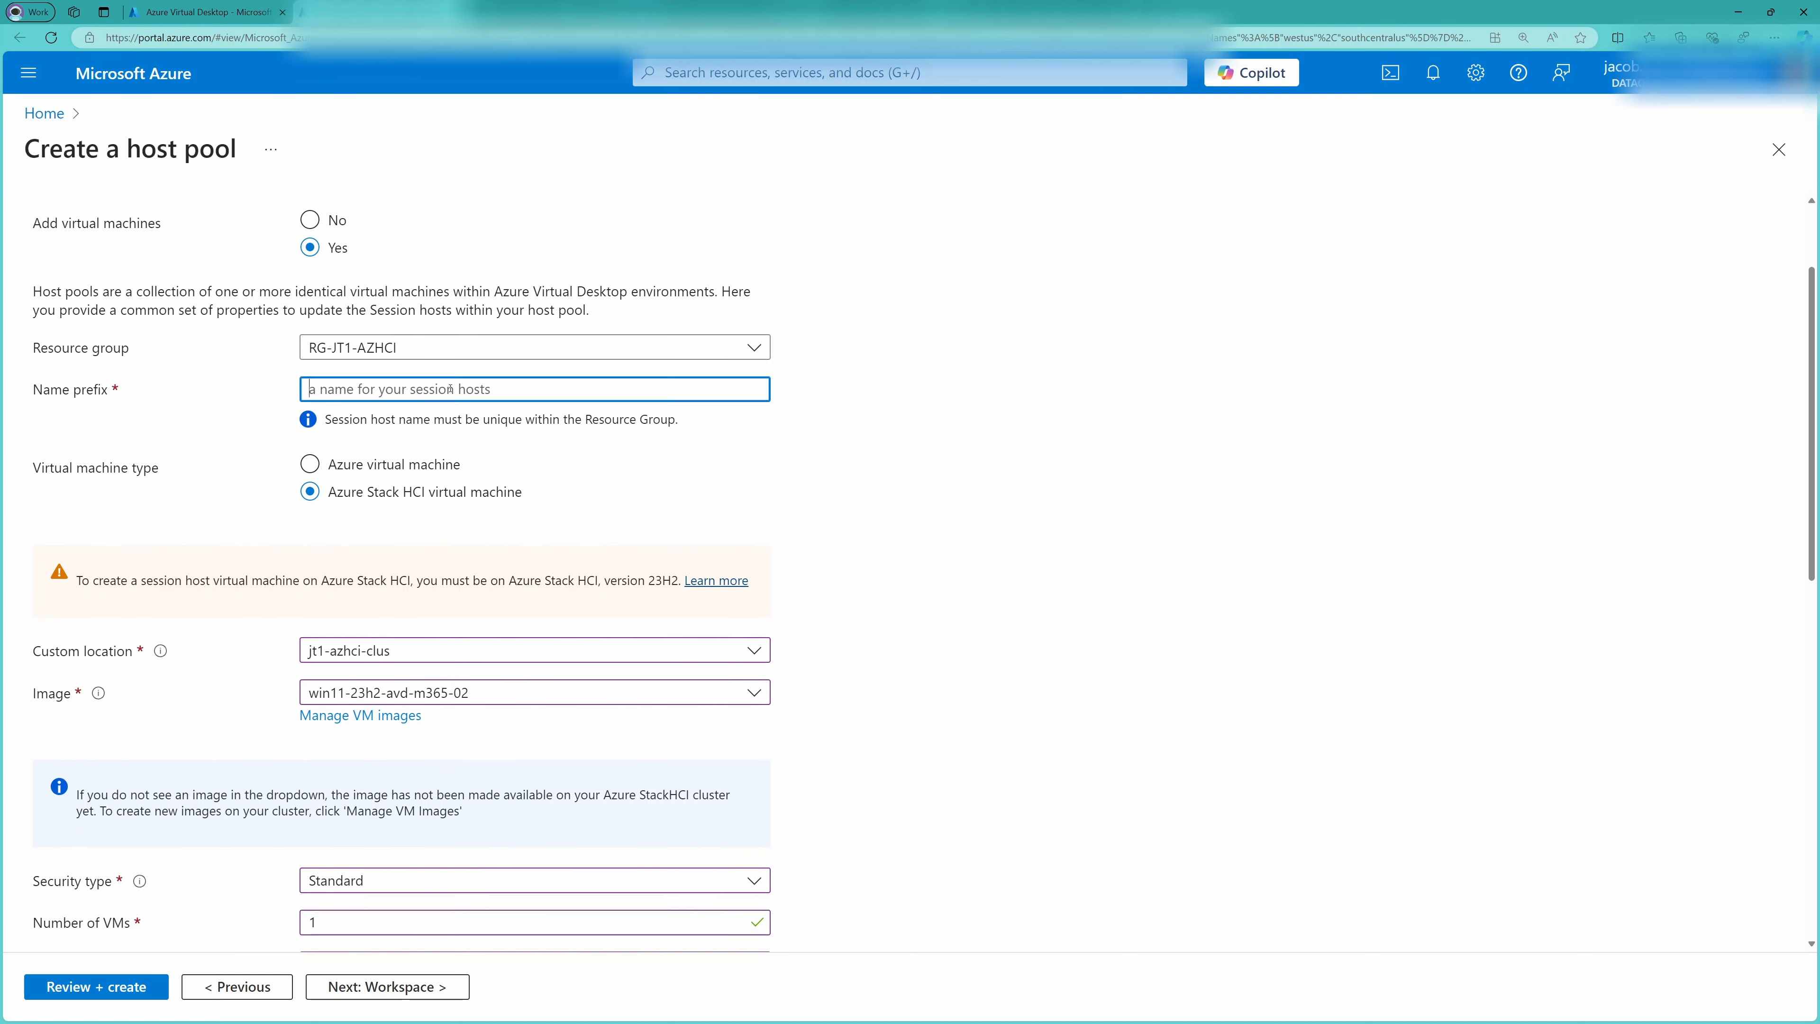
pyautogui.write('JT1-AVDDEMO')
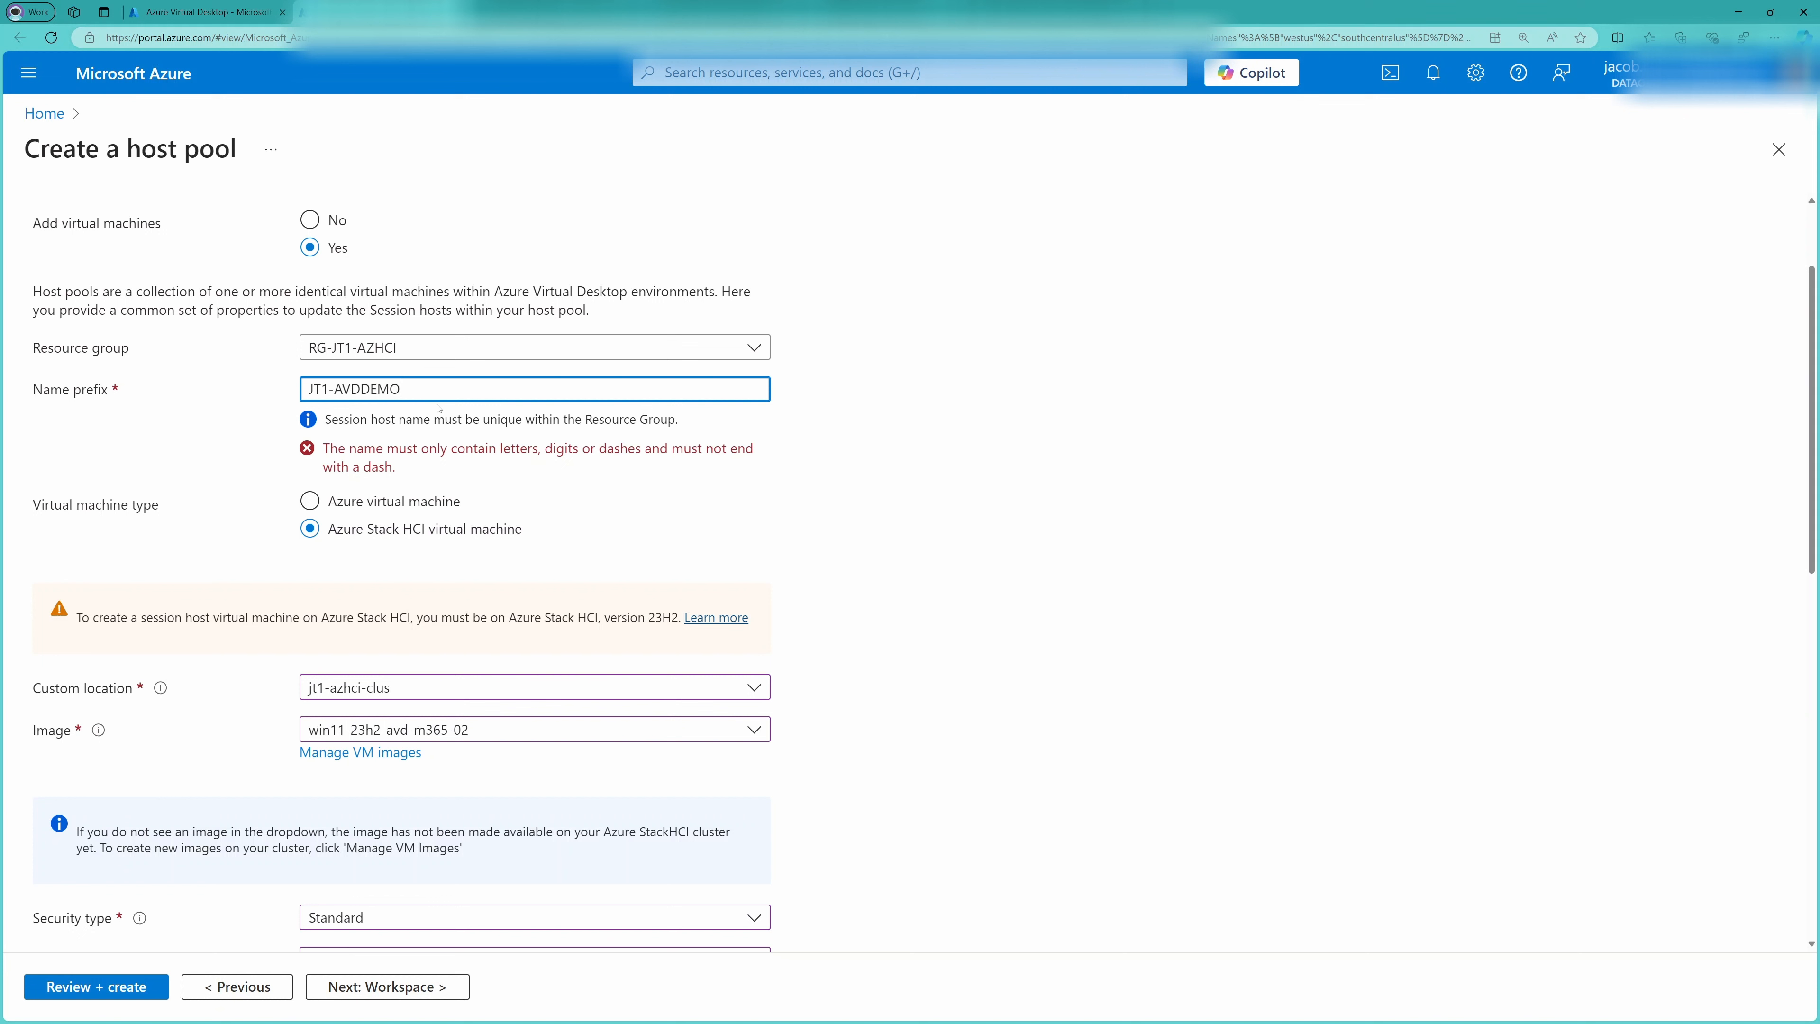
pyautogui.write('-SH')
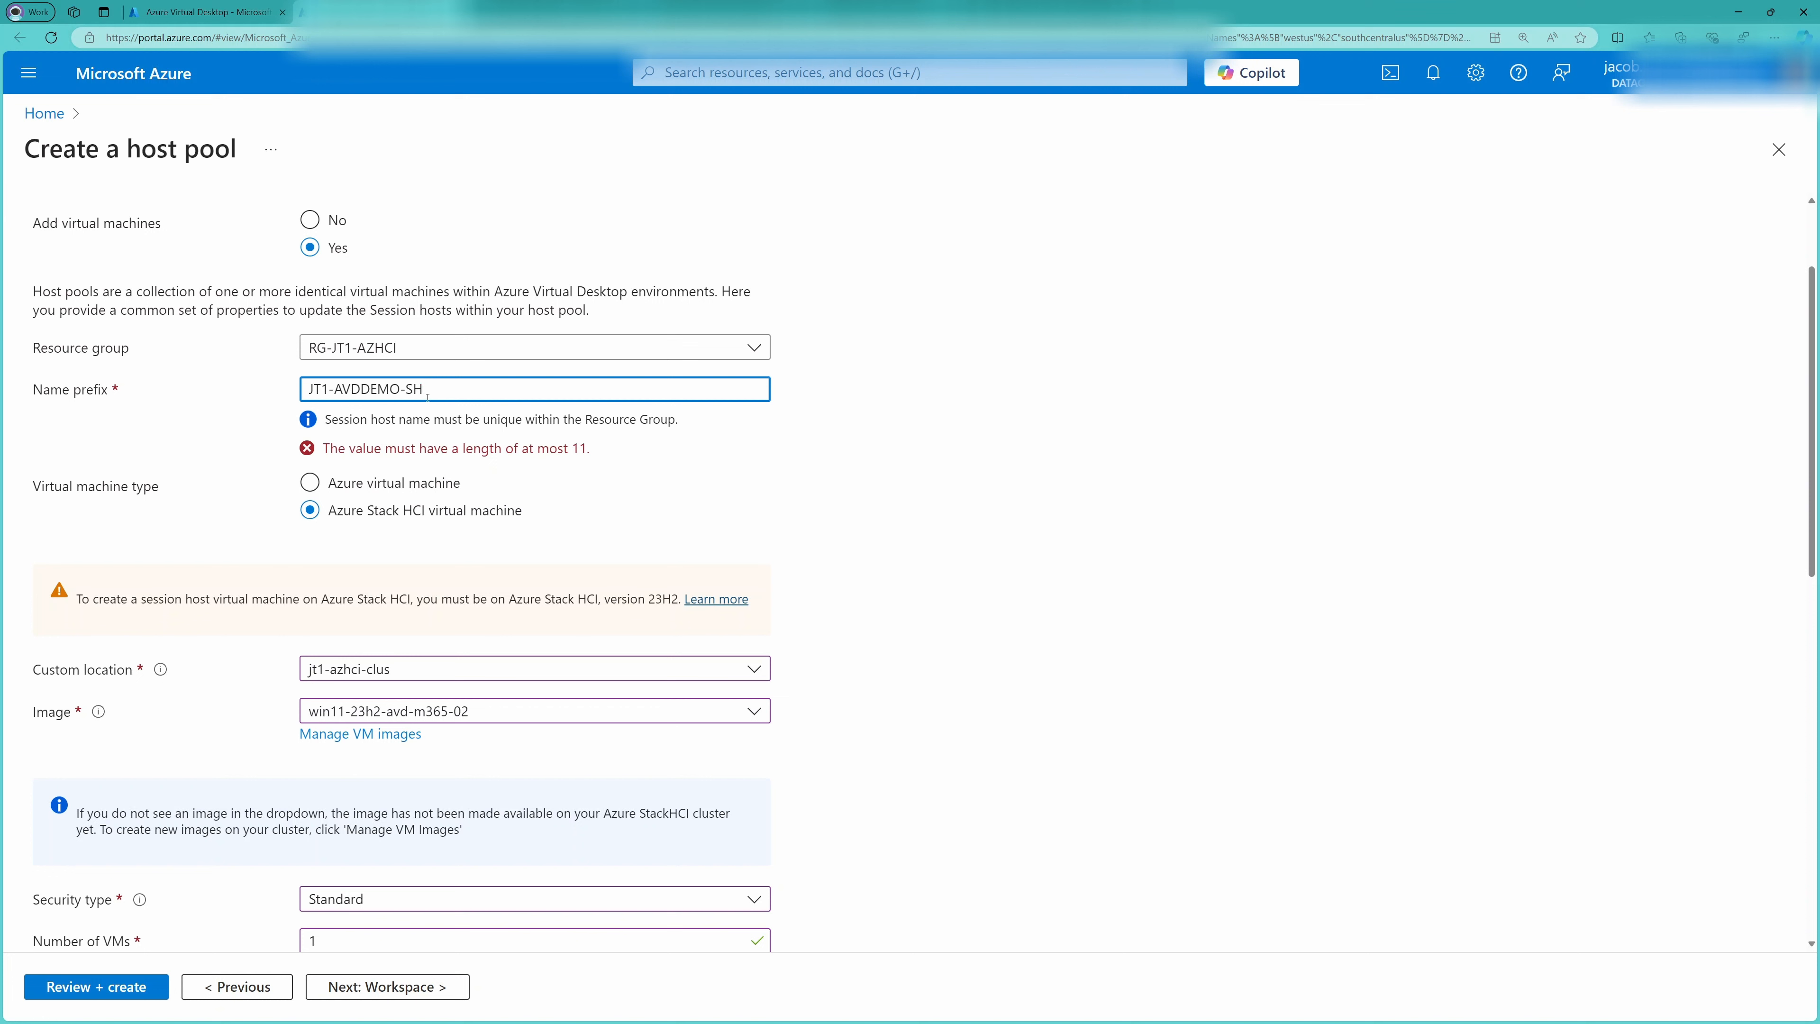
pyautogui.press('BackSpace')
pyautogui.press('BackSpace')
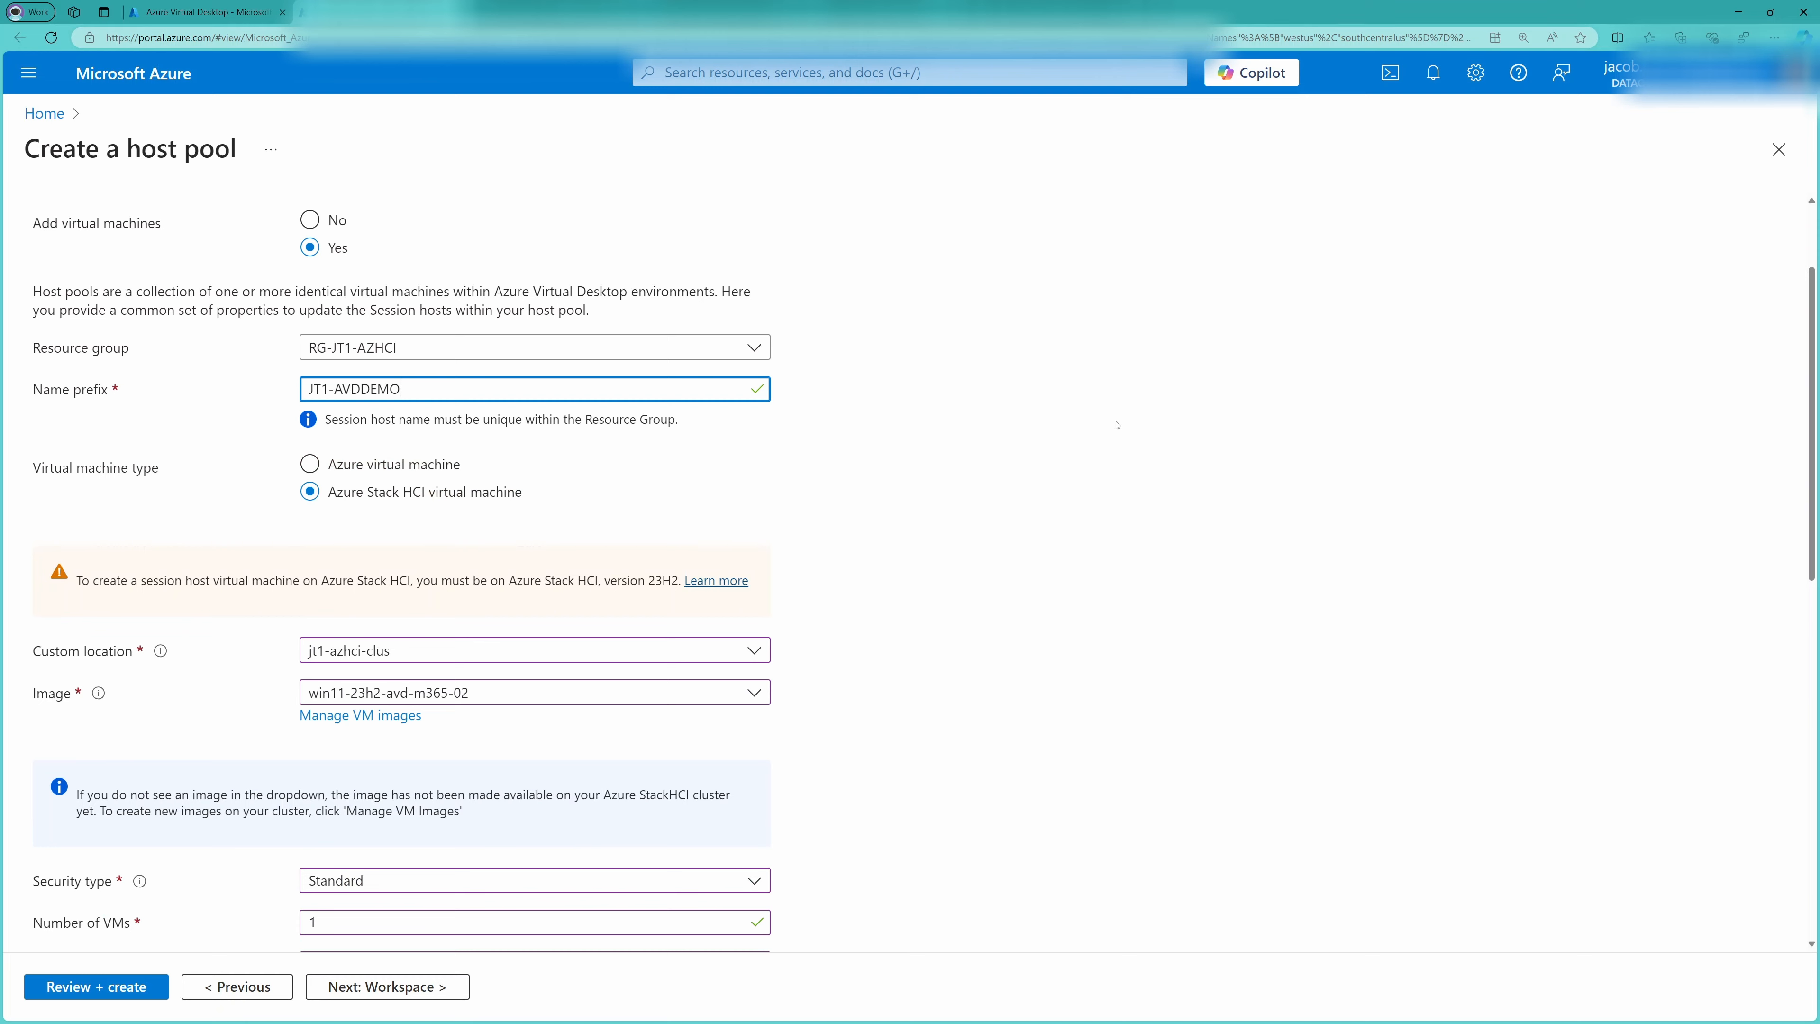
# Select JT1-ConvergedSwitch as the network for the session host
pyautogui.scroll(-4, 1116, 425)
pyautogui.scroll(4, 1077, 436)
pyautogui.scroll(-6, 938, 554)
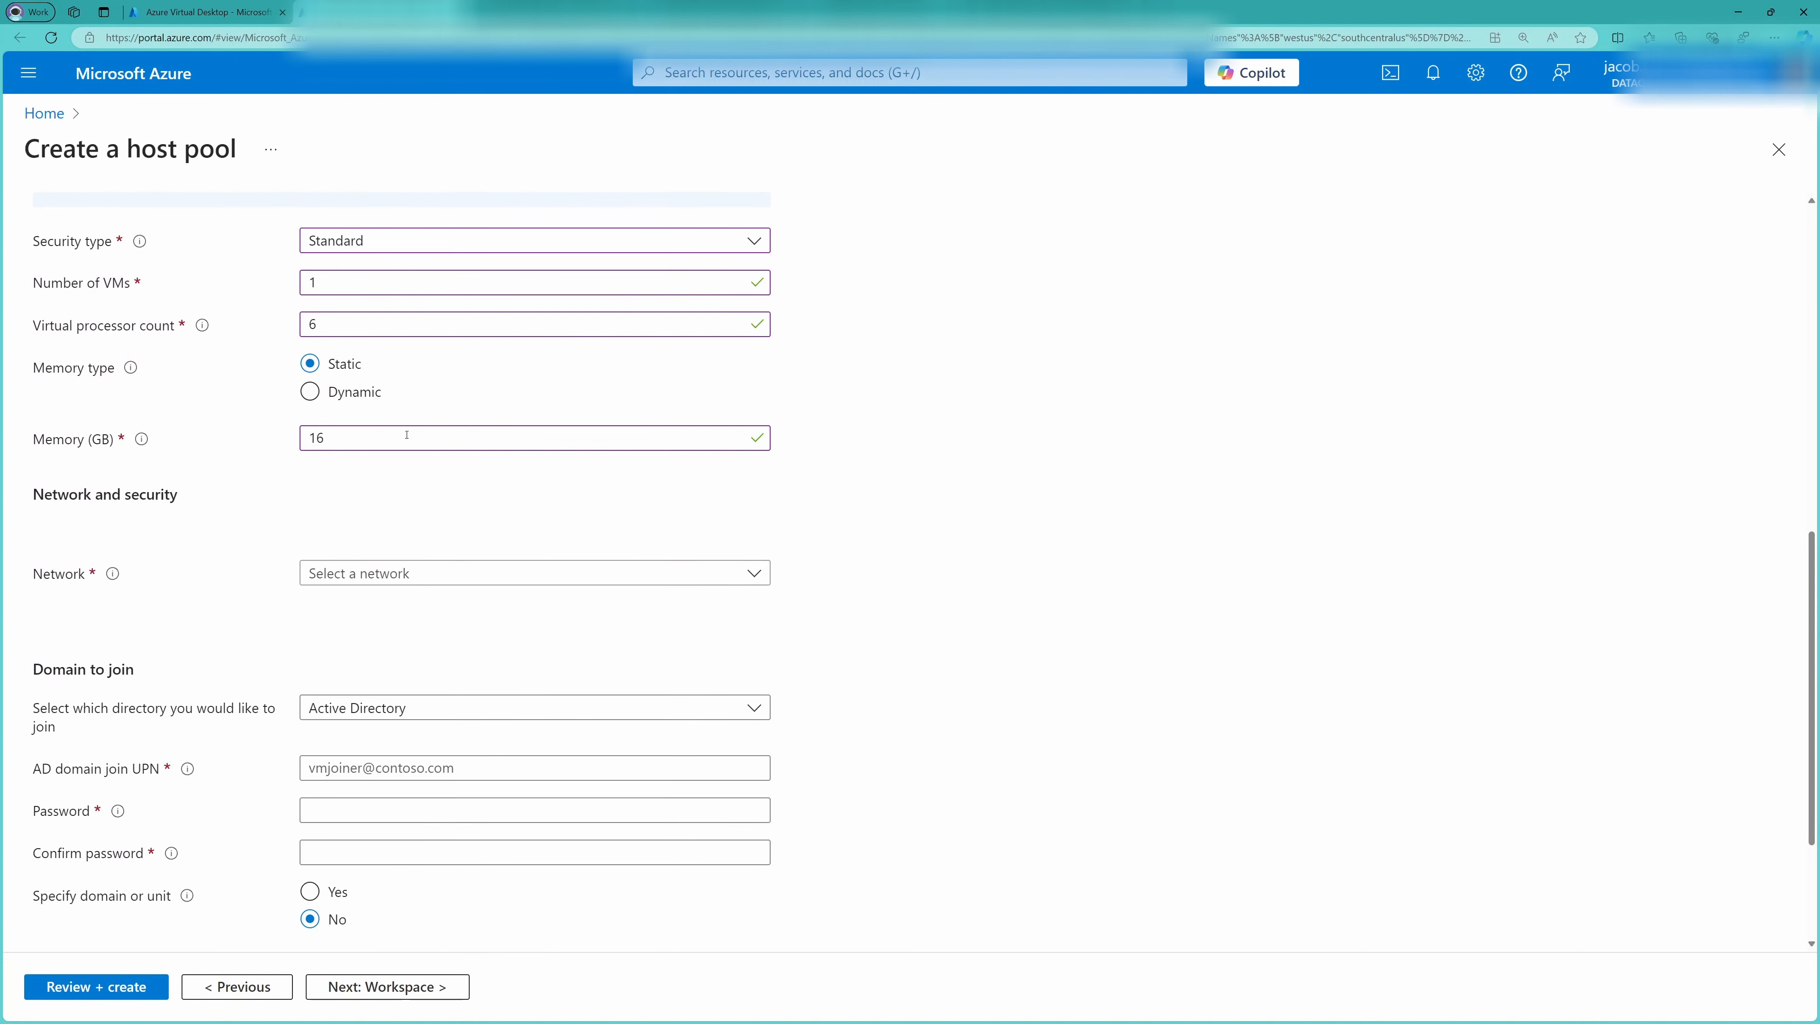
pyautogui.click(394, 574)
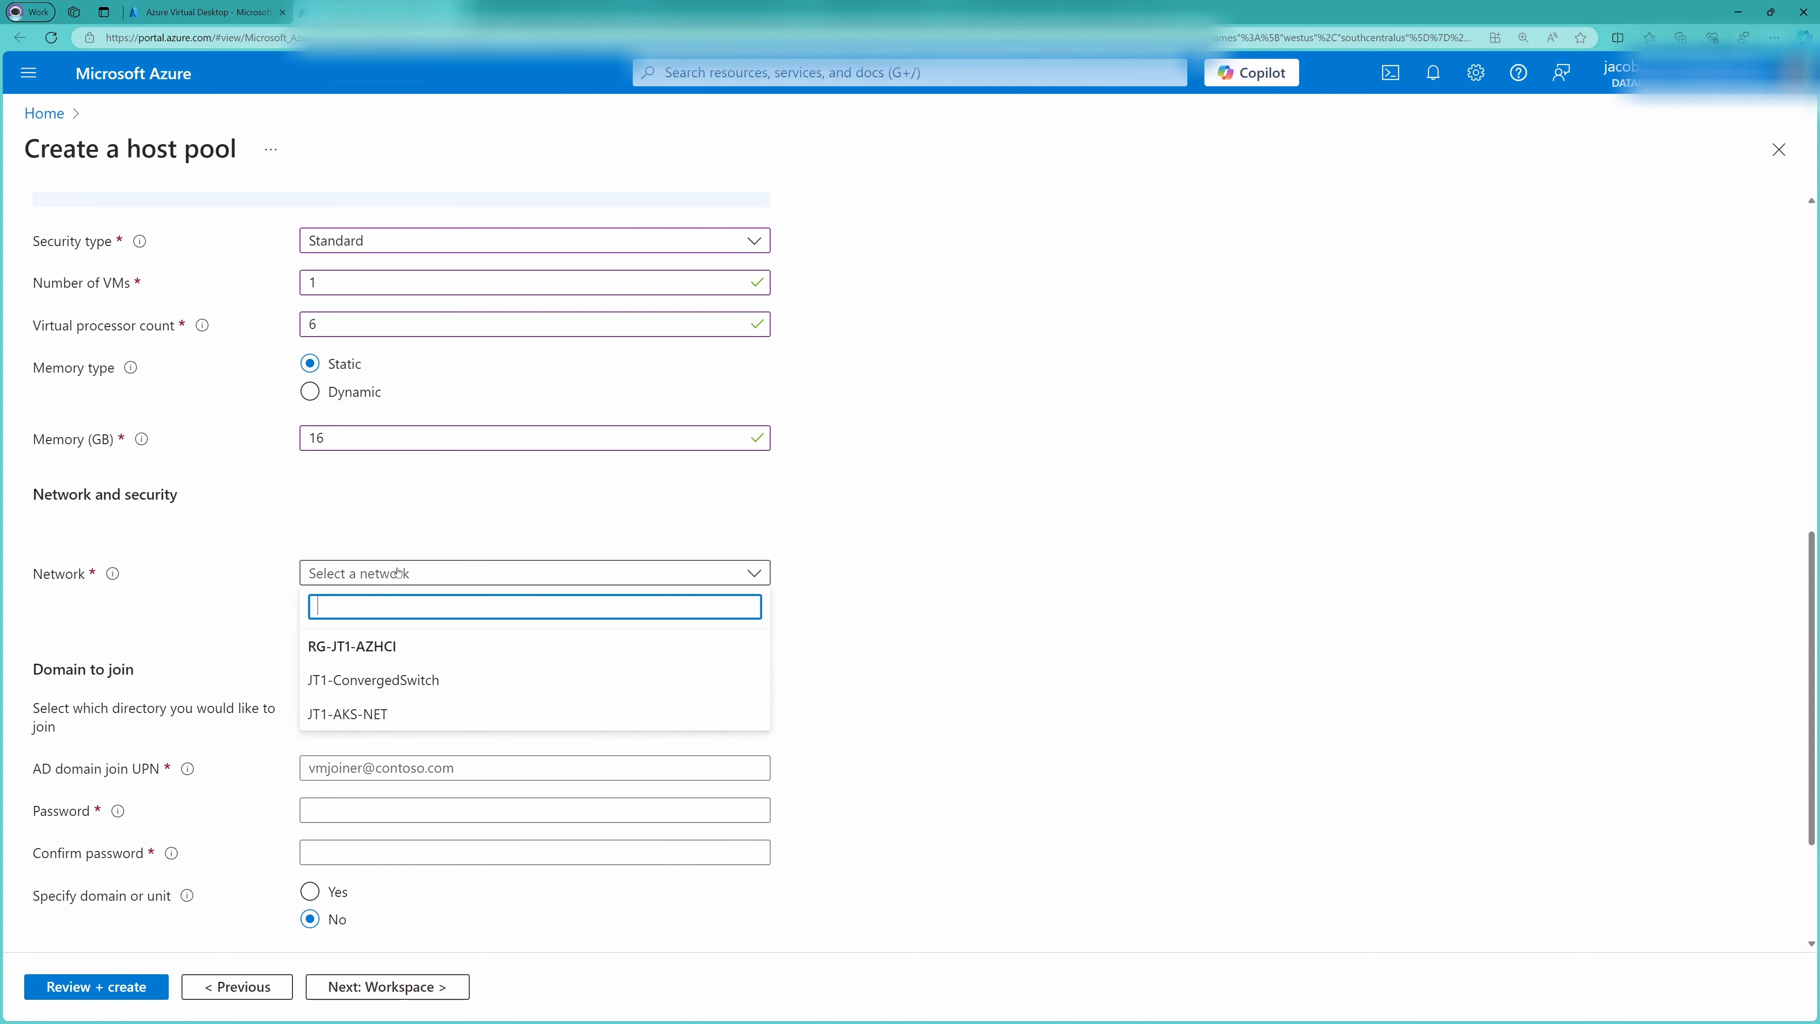
pyautogui.click(456, 692)
# Choose Active Directory as the directory to join, and enter the AD domain join UPN with its password and confirmation
pyautogui.scroll(-2, 181, 619)
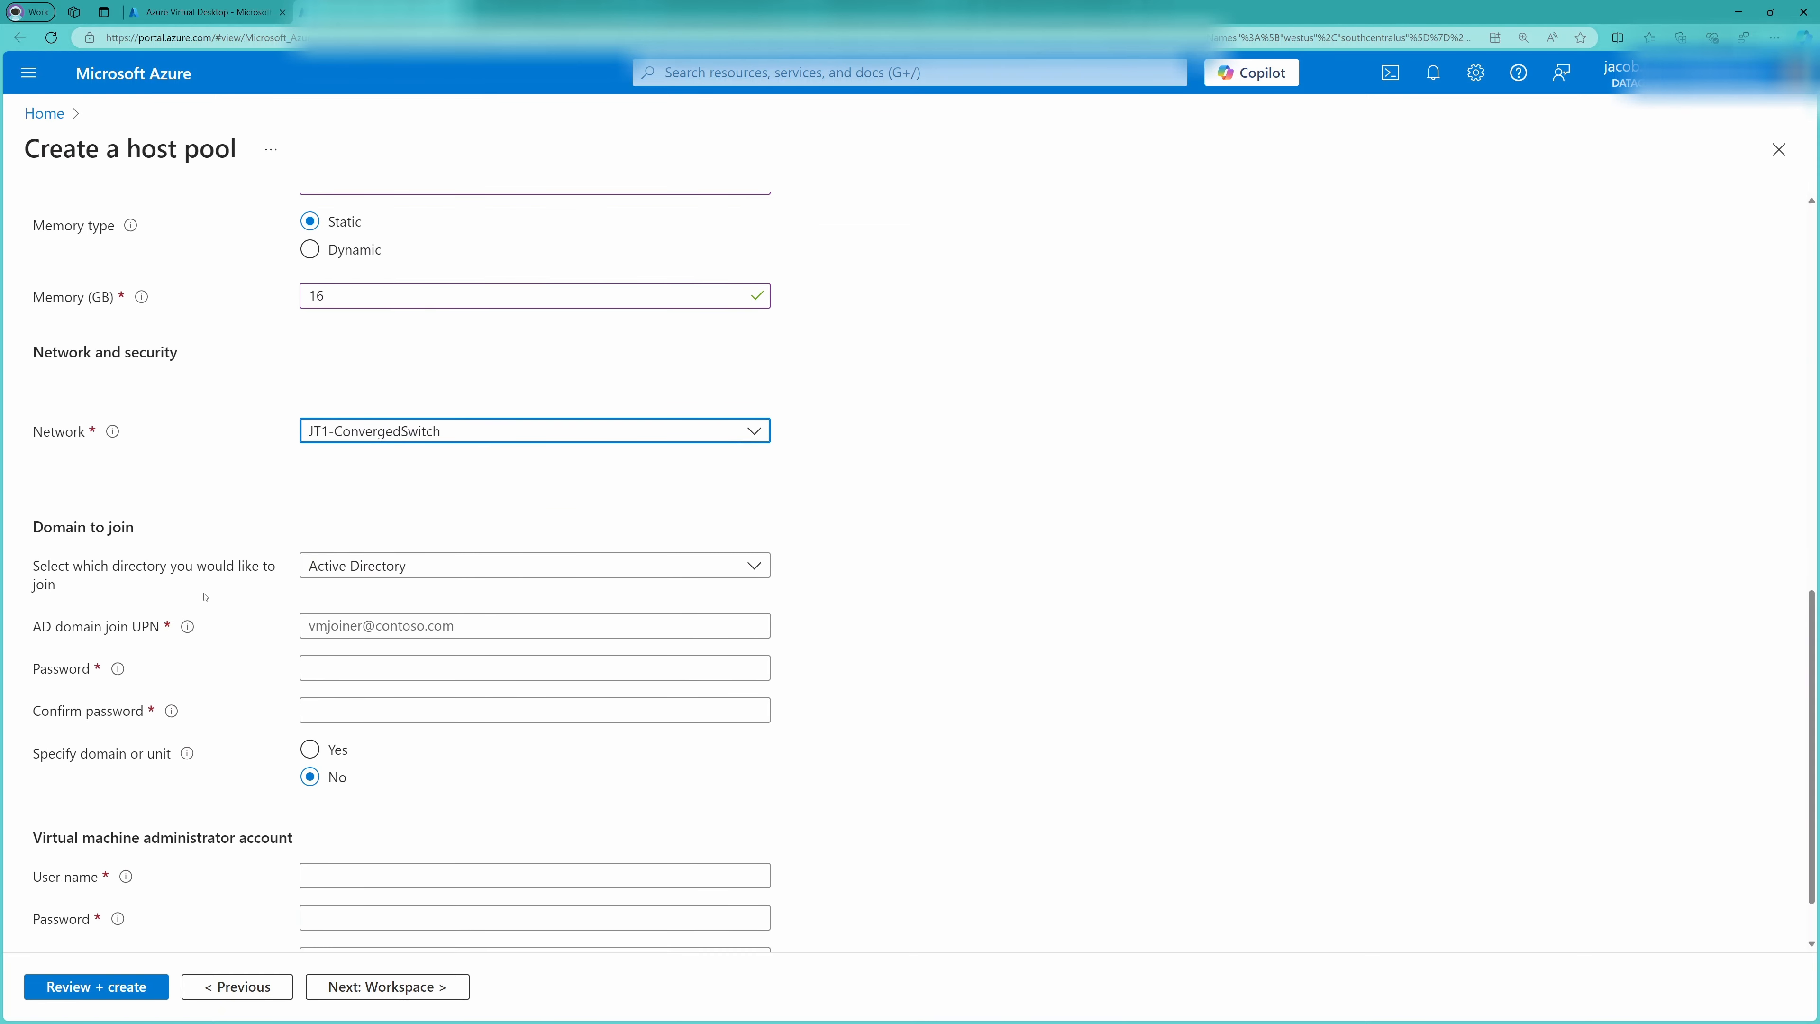
pyautogui.click(323, 568)
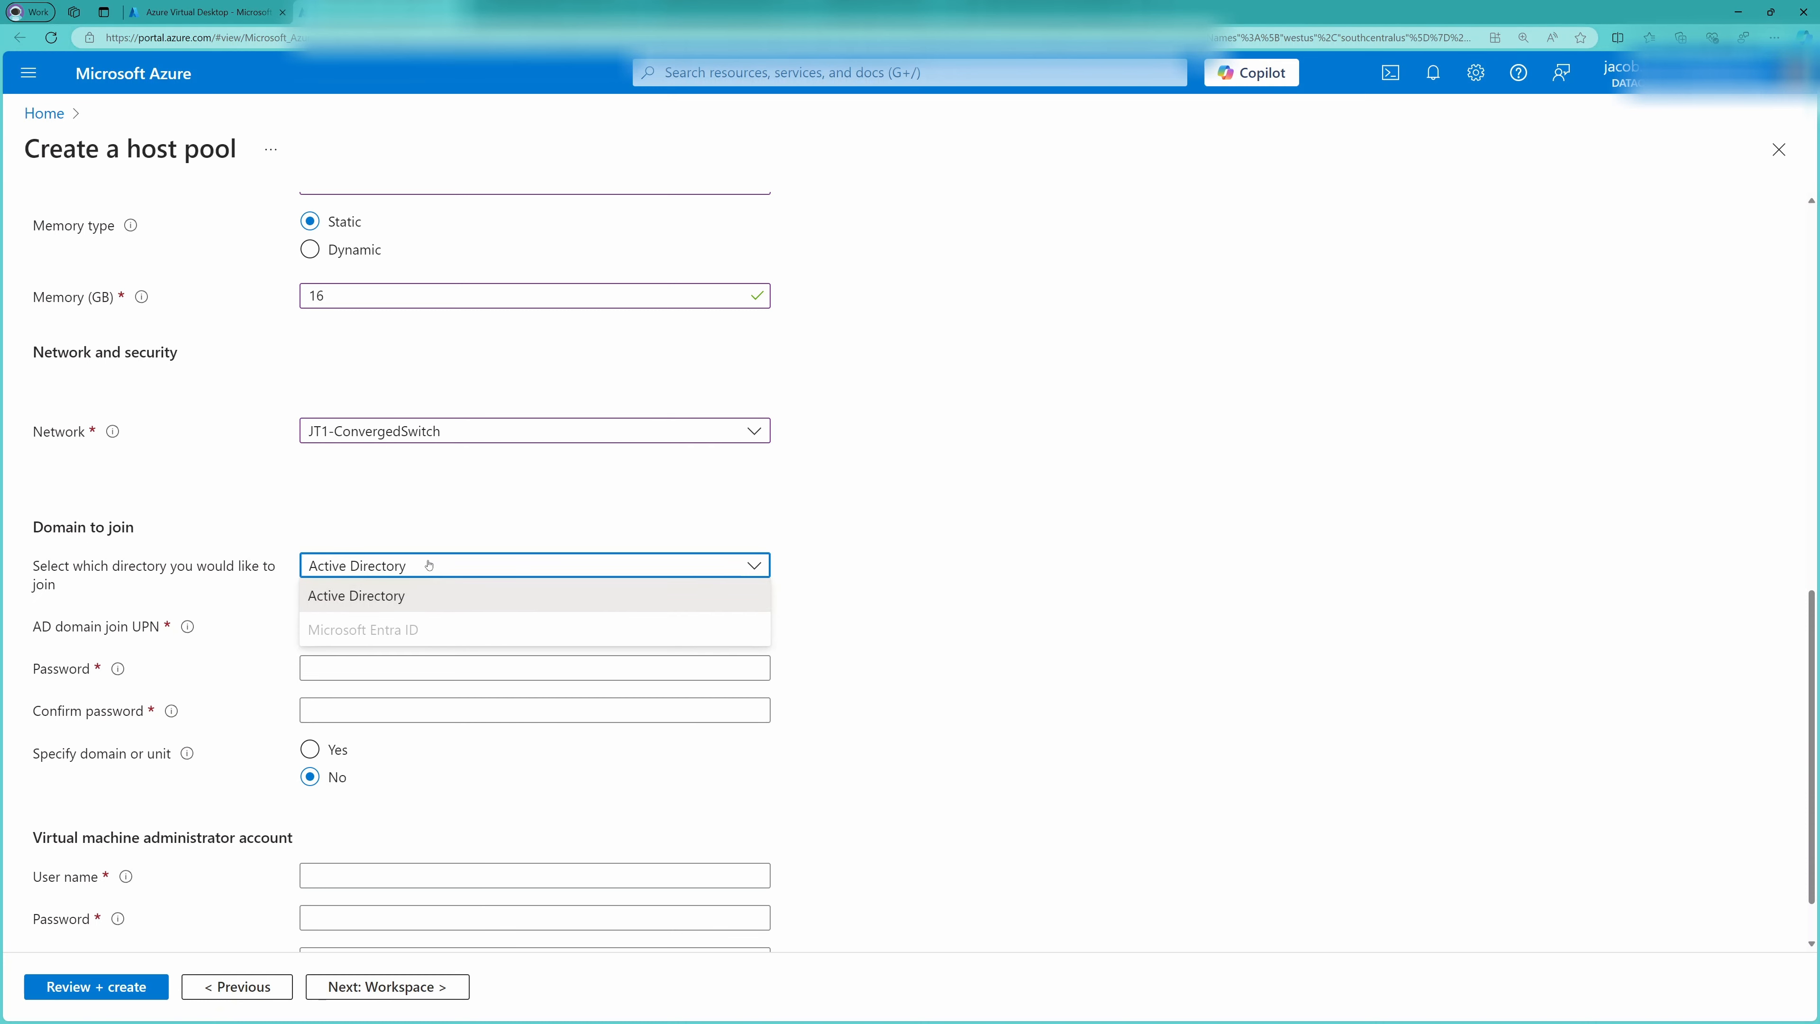
pyautogui.click(391, 589)
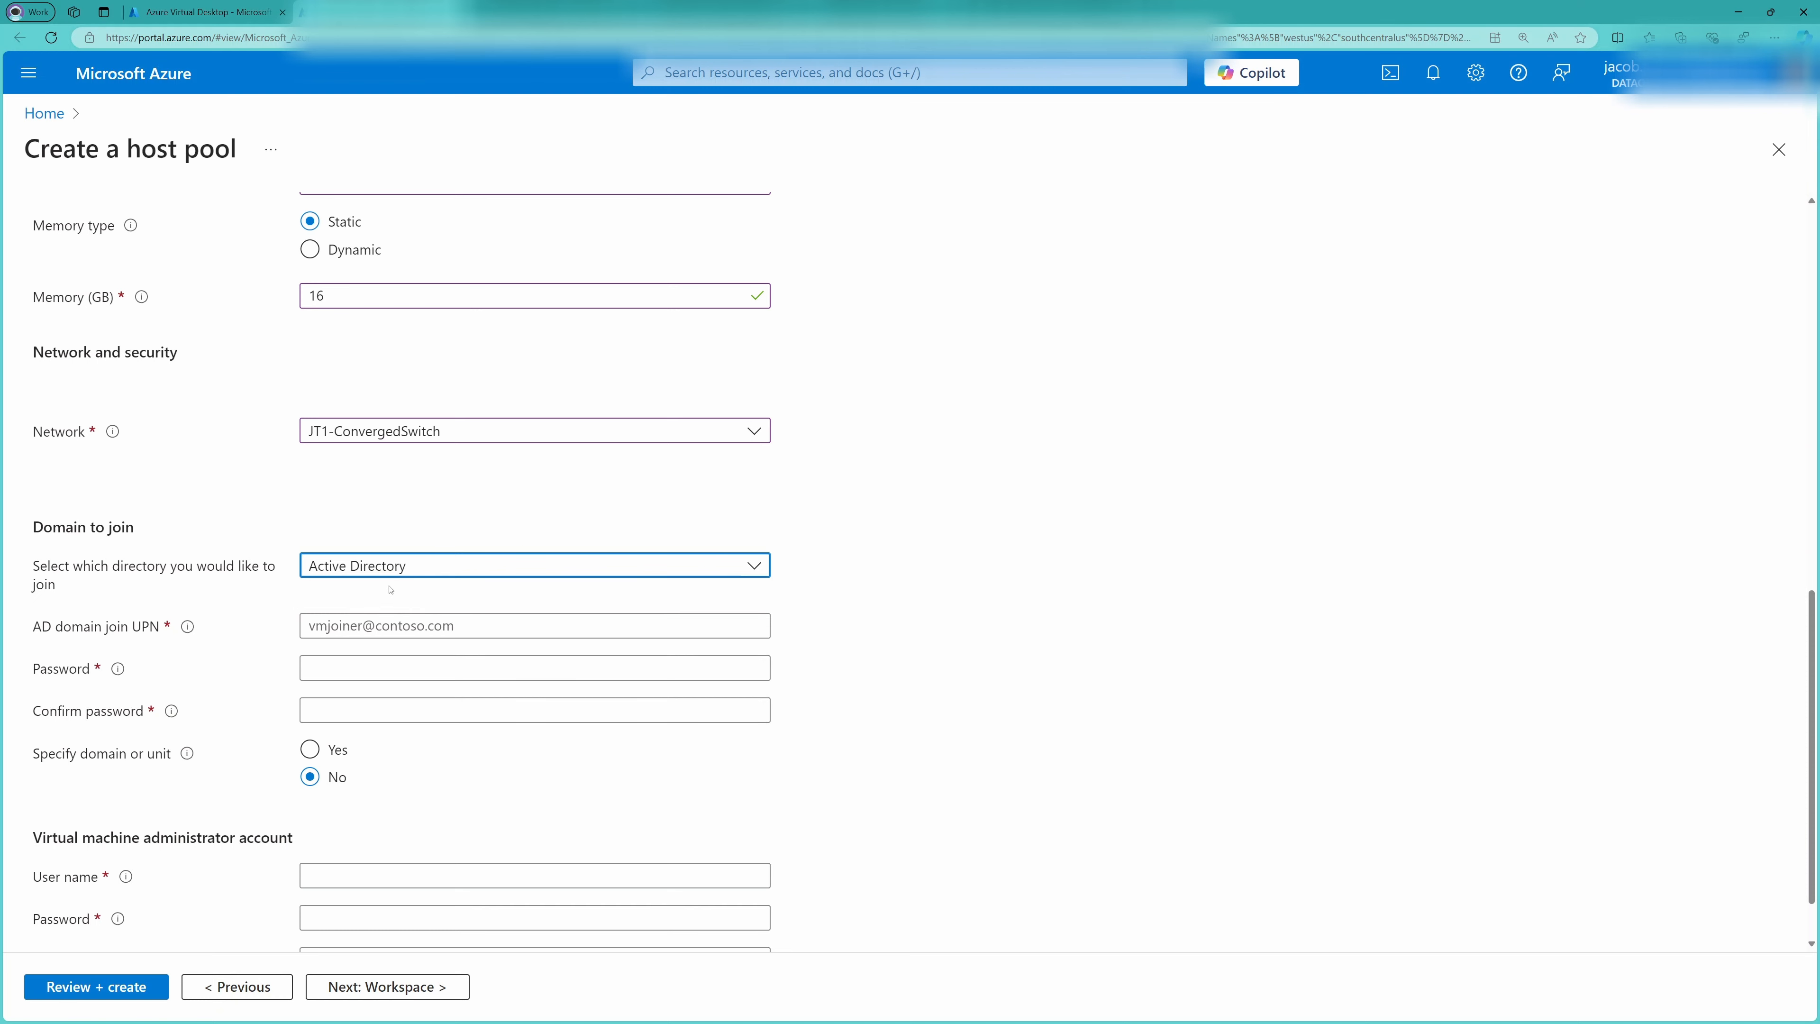
pyautogui.click(384, 626)
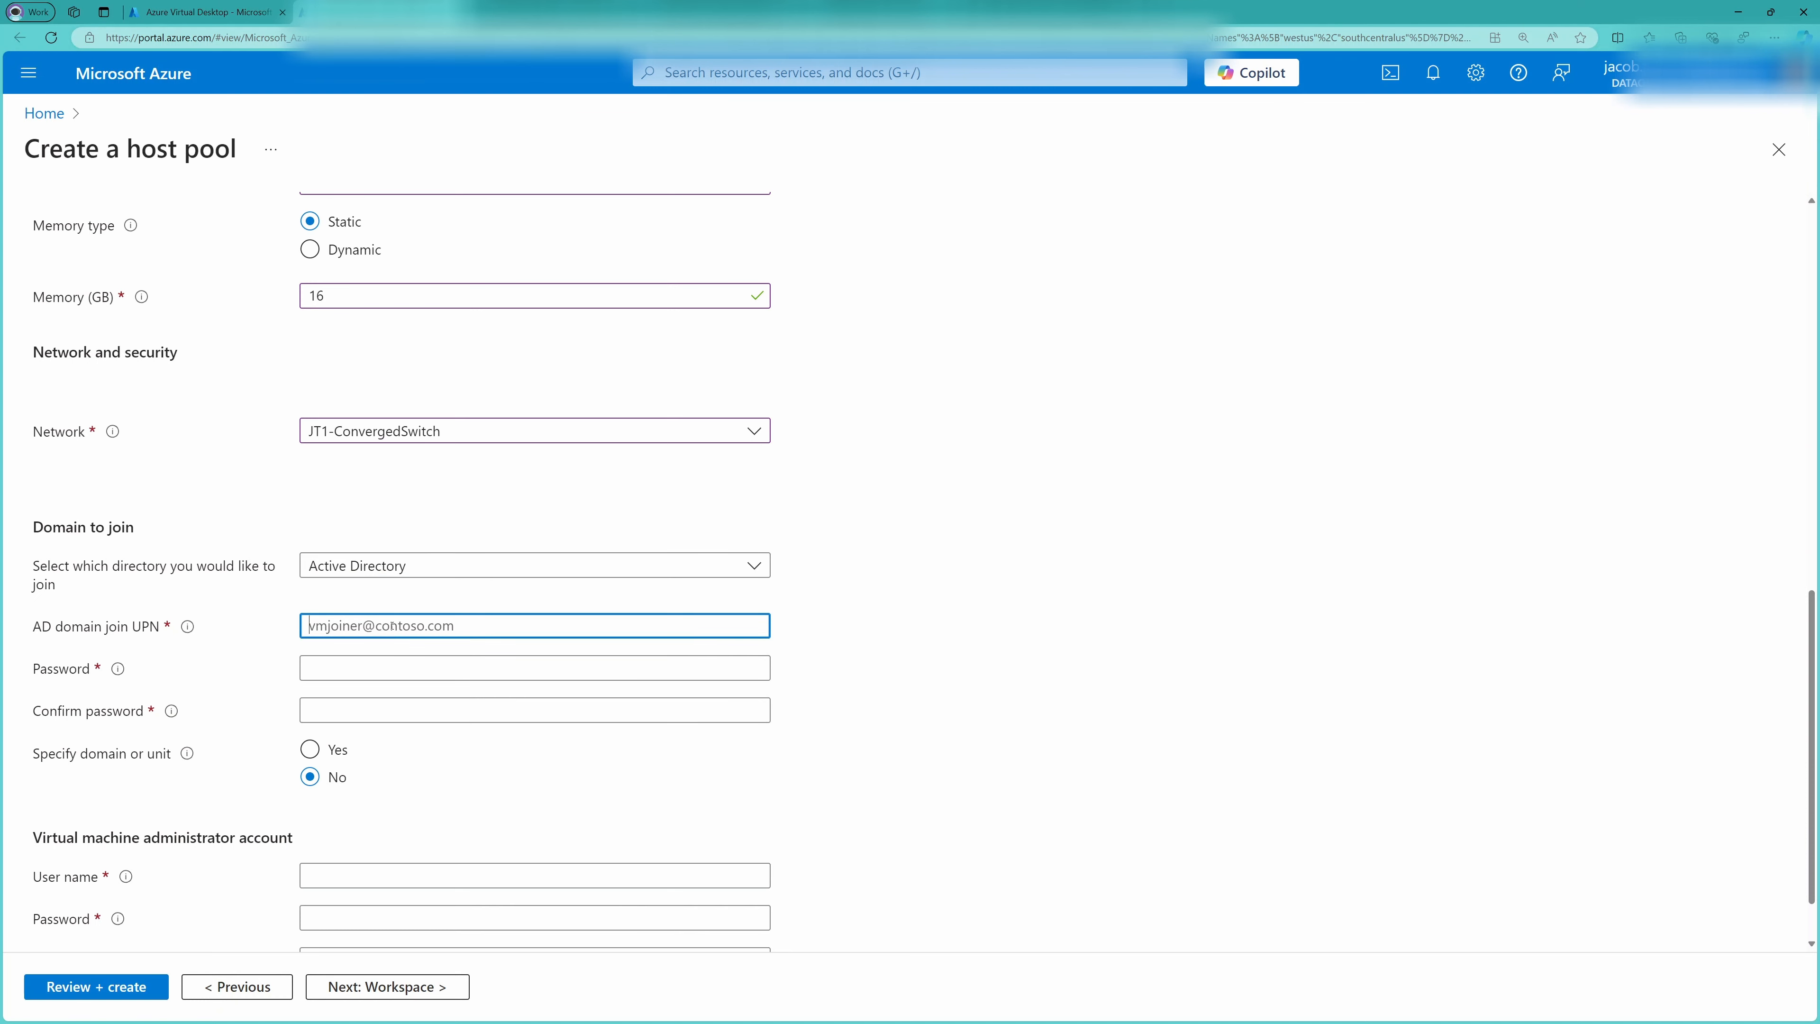
# Fill in the virtual machine administrator account's user name and password, and continue to the workspace settings
pyautogui.click(365, 801)
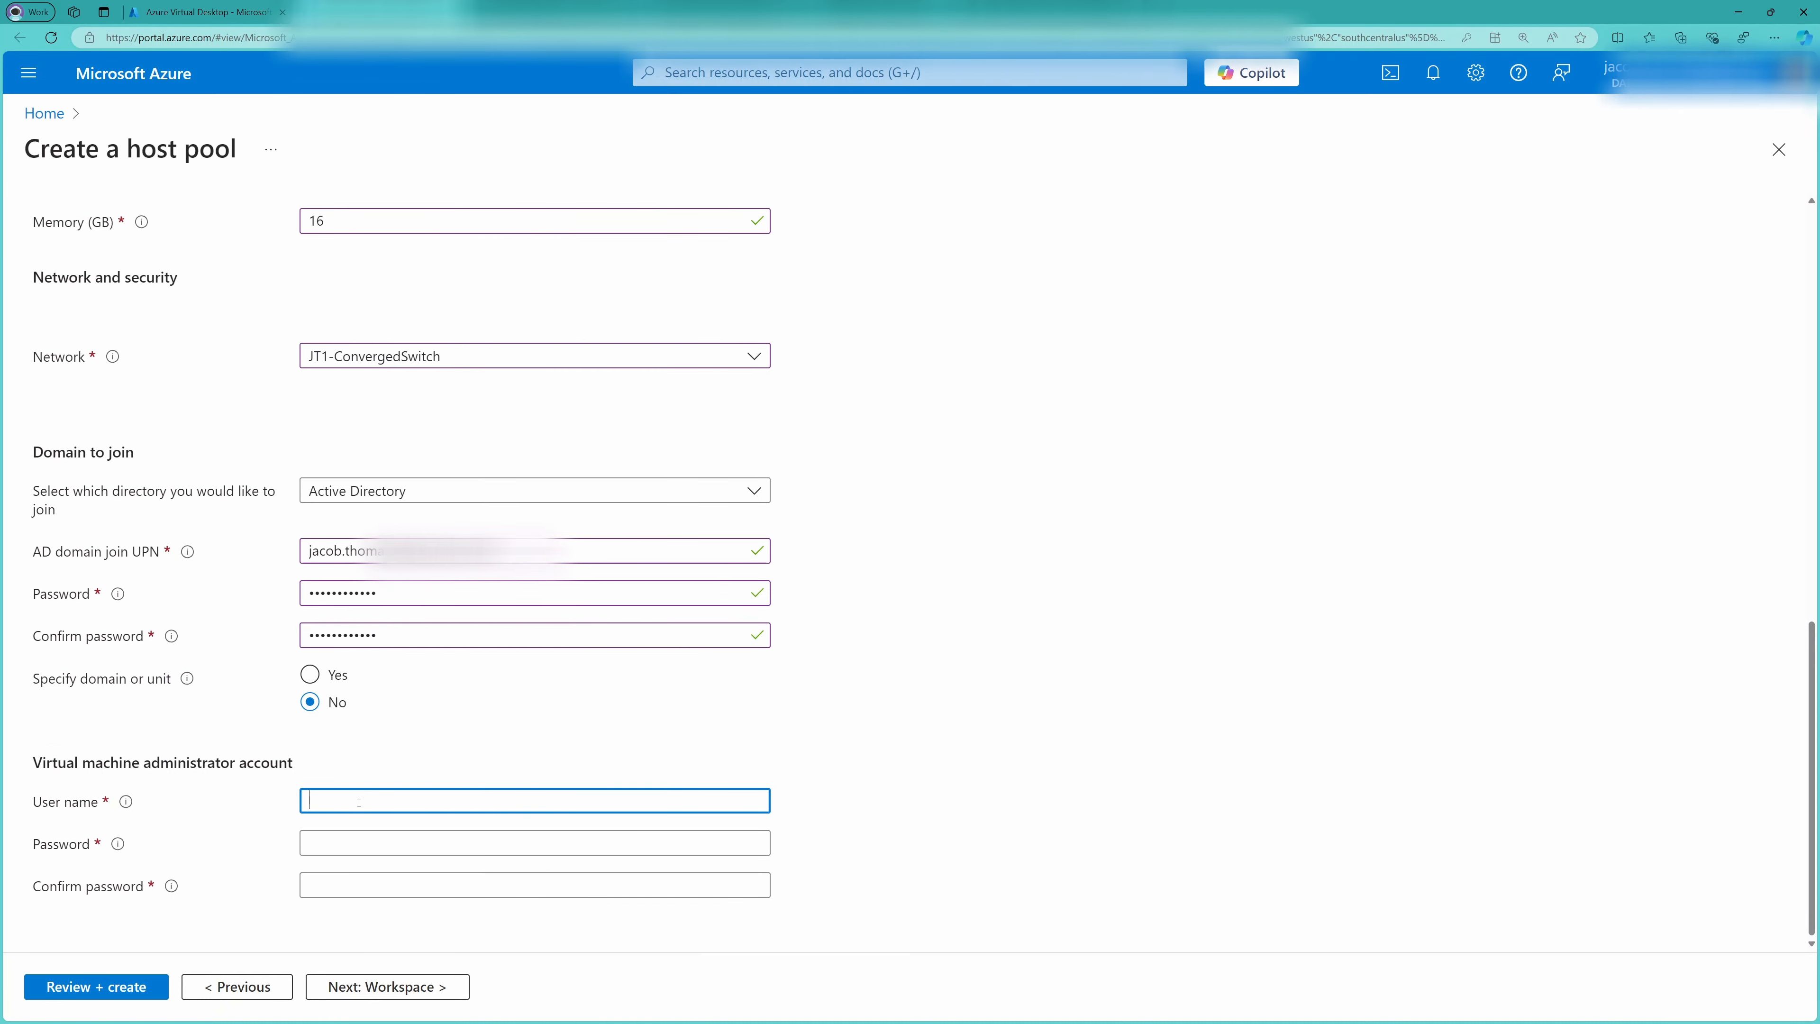
pyautogui.write('loca')
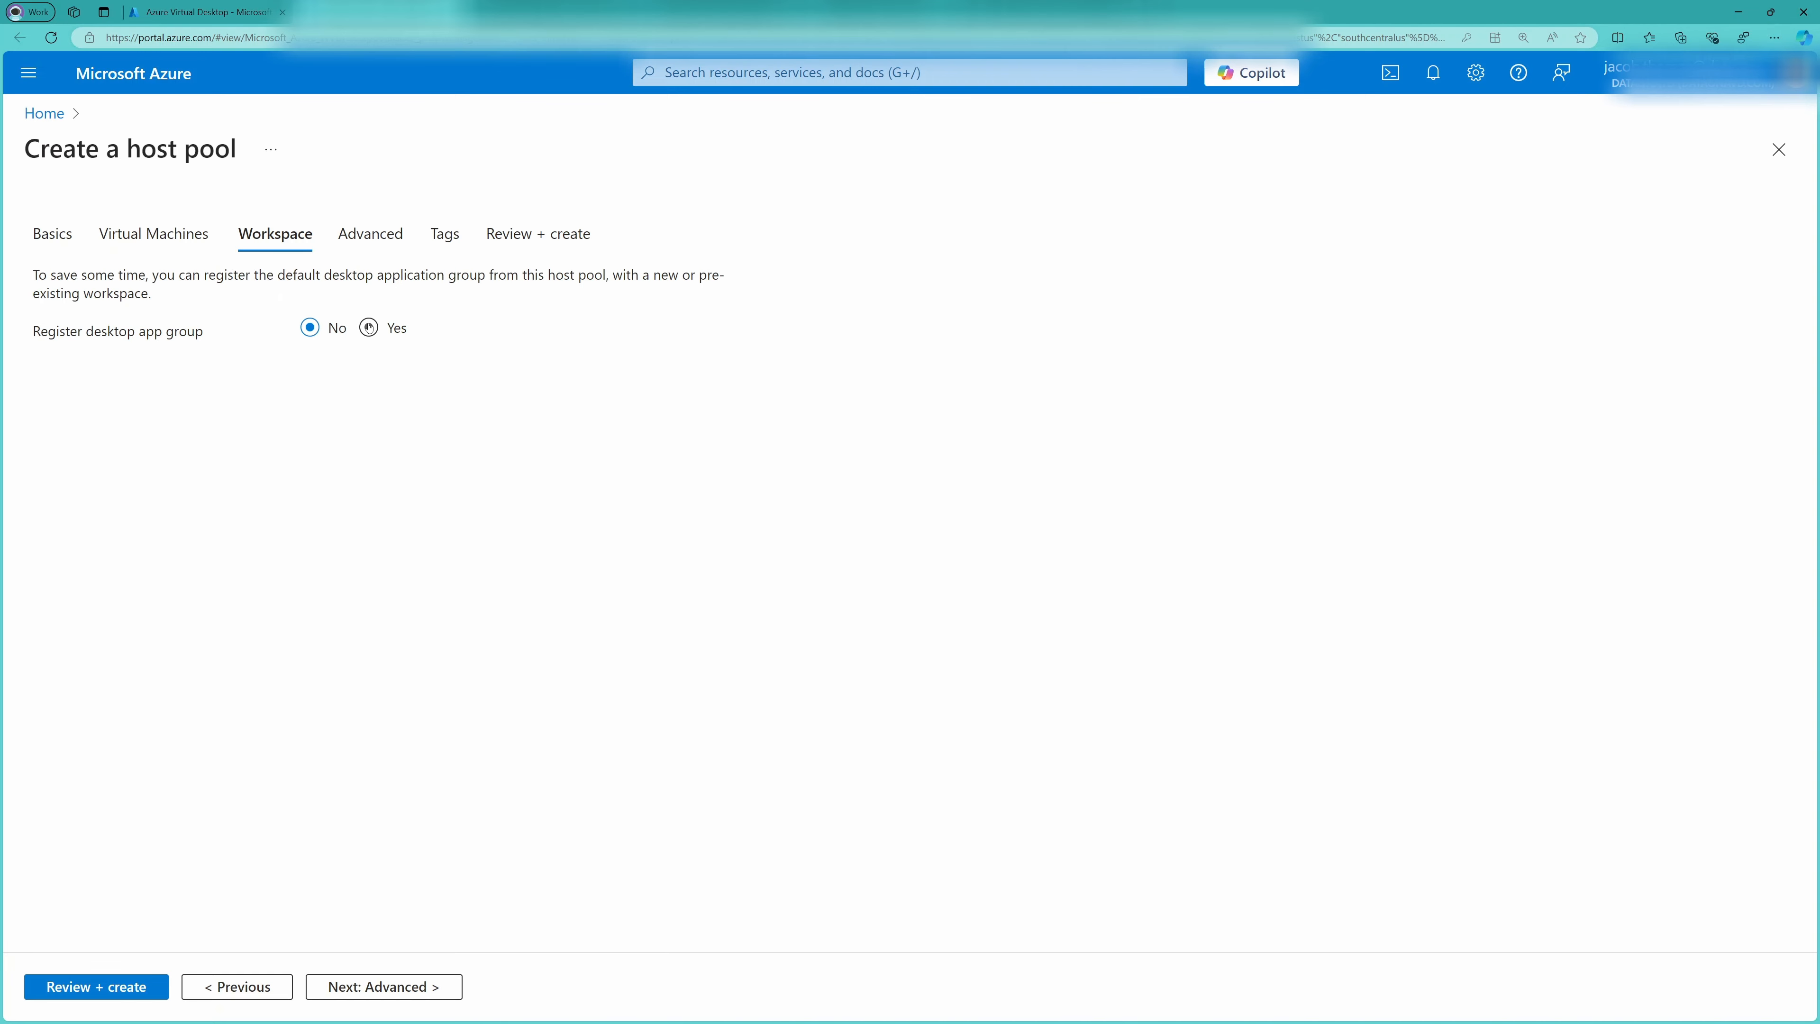
# Choose to register the host pool's default desktop app group with a workspace
pyautogui.click(369, 327)
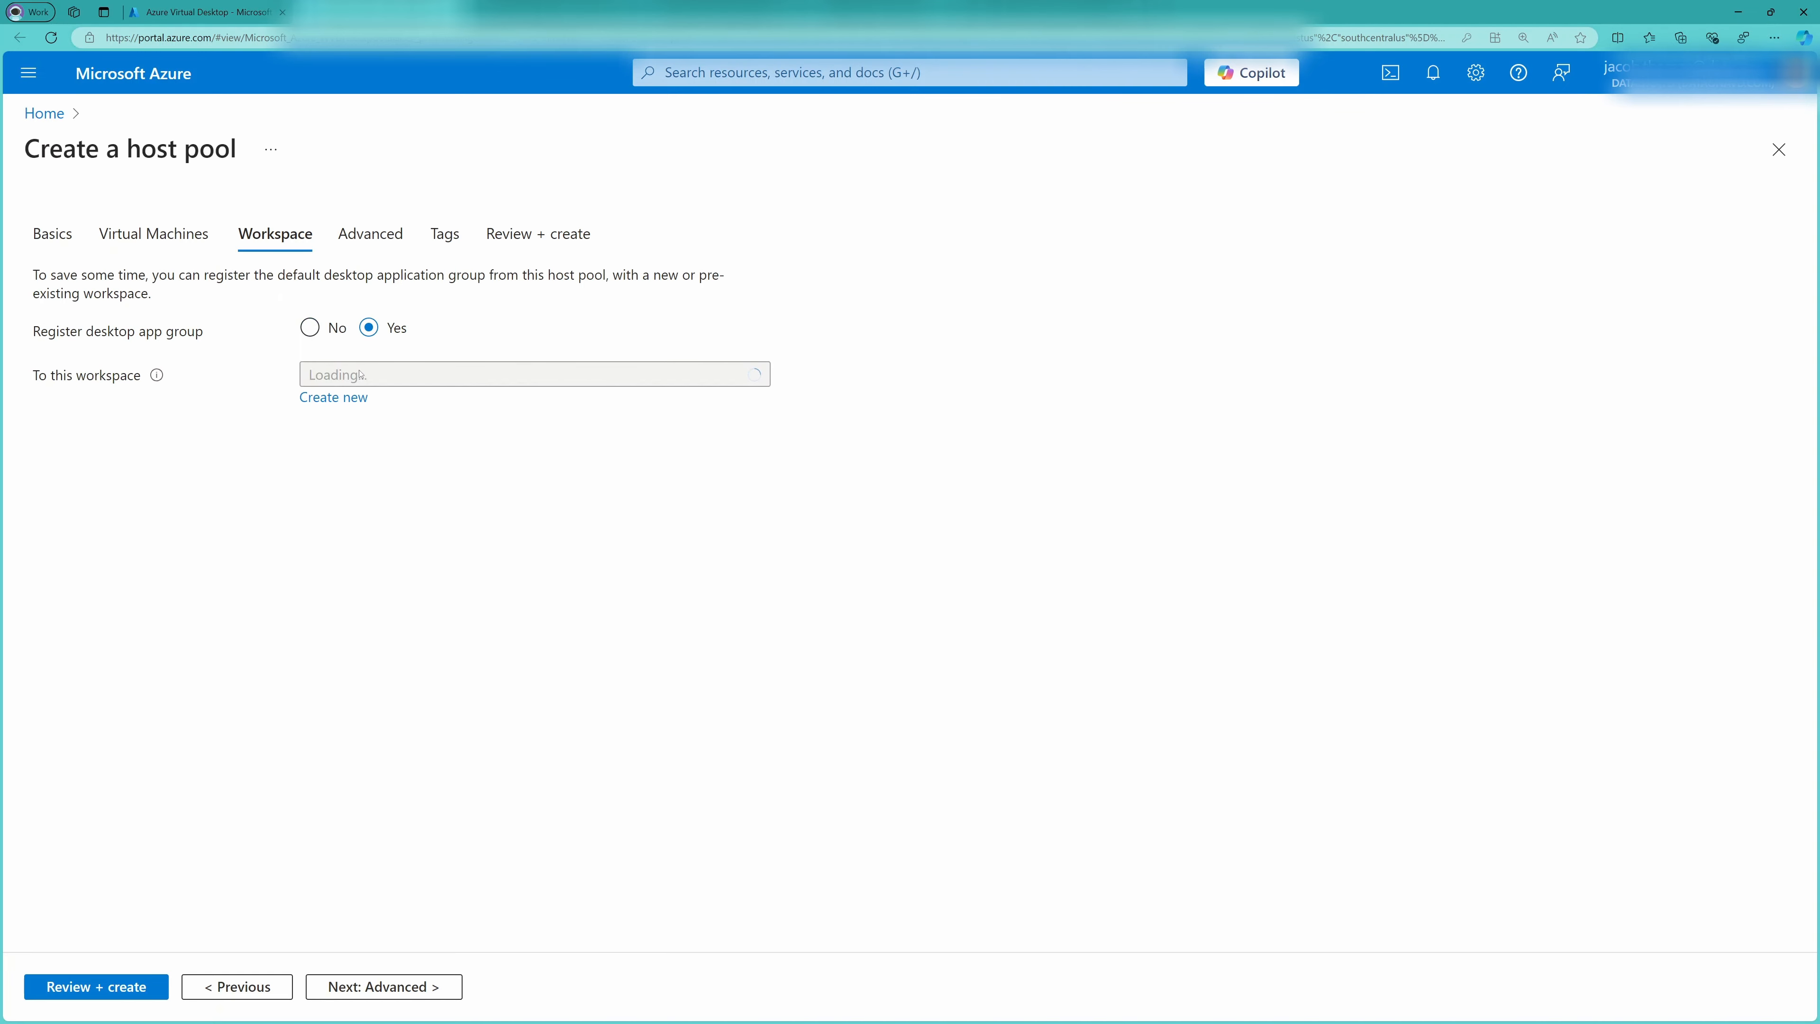